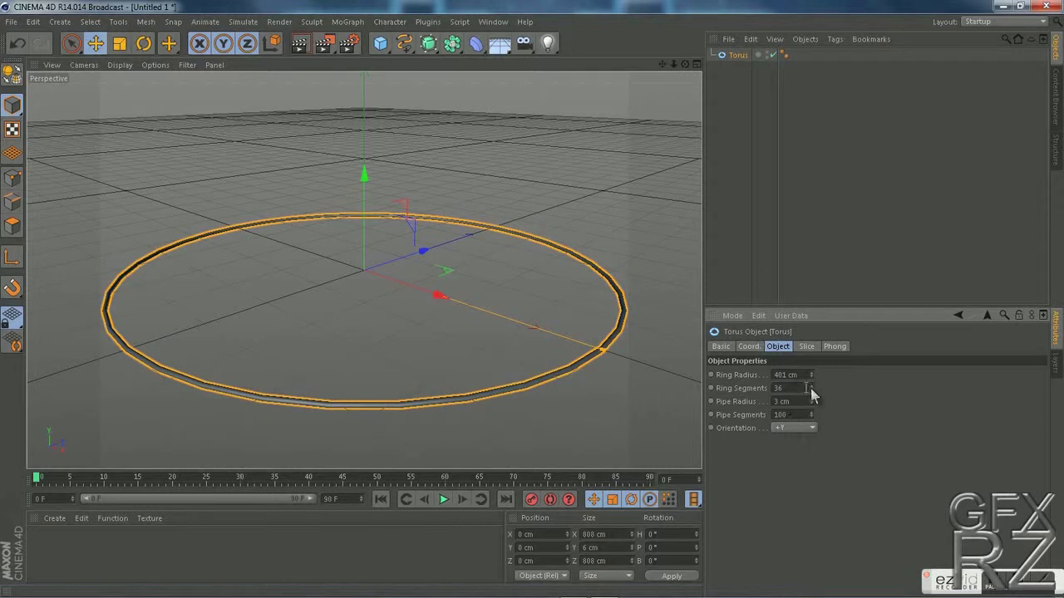
# - Raise the torus about 34.5 cm and add a sphere inside it
pyautogui.moveTo(364, 178); pyautogui.dragTo(365, 160)
pyautogui.moveTo(381, 43); pyautogui.dragTo(632, 84)
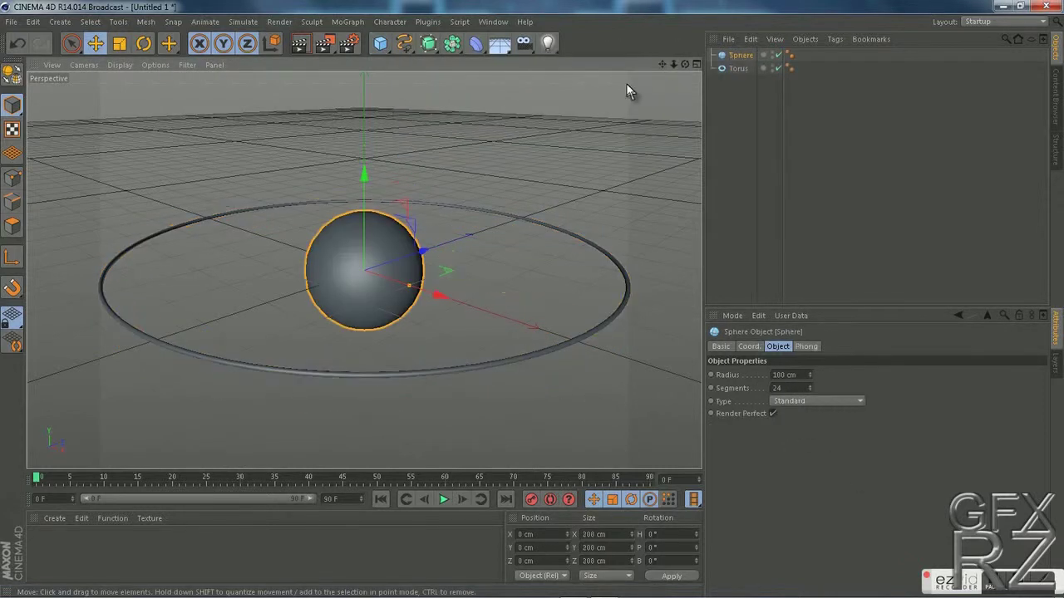
# - Duplicate the torus, rotate the copy so it stands upright around the sphere, and select both tori
pyautogui.click(738, 69)
pyautogui.hotkey('ctrl', 'c')
pyautogui.hotkey('ctrl', 'v')
pyautogui.press('r')
pyautogui.moveTo(400, 223); pyautogui.dragTo(404, 323)
pyautogui.keyDown('ctrl'); pyautogui.click(739, 83); pyautogui.keyUp('ctrl')
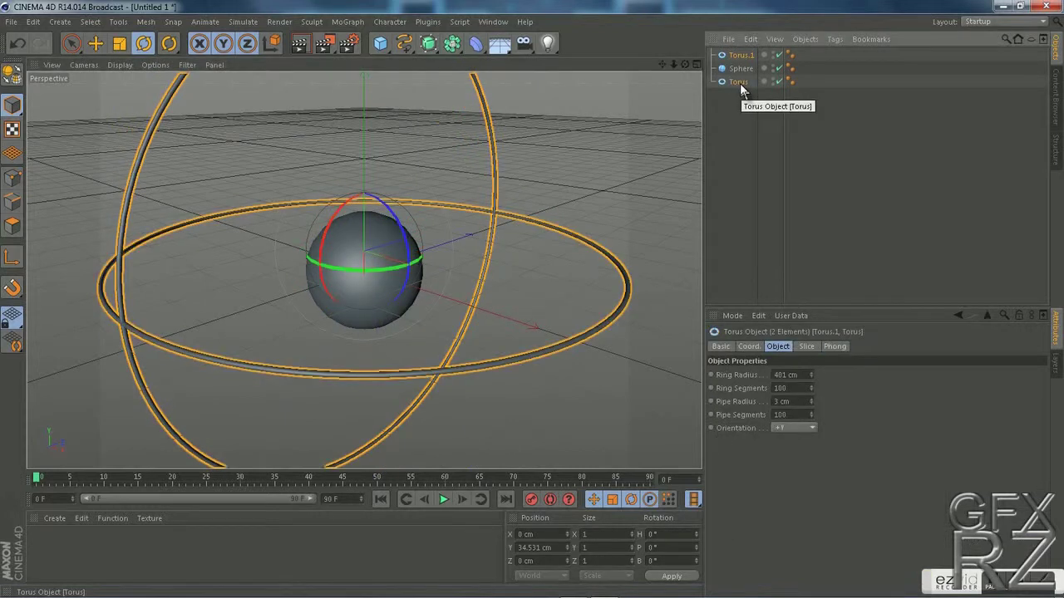
pyautogui.rightClick(740, 85)
pyautogui.click(761, 341)
pyautogui.hotkey('ctrl', 'z')
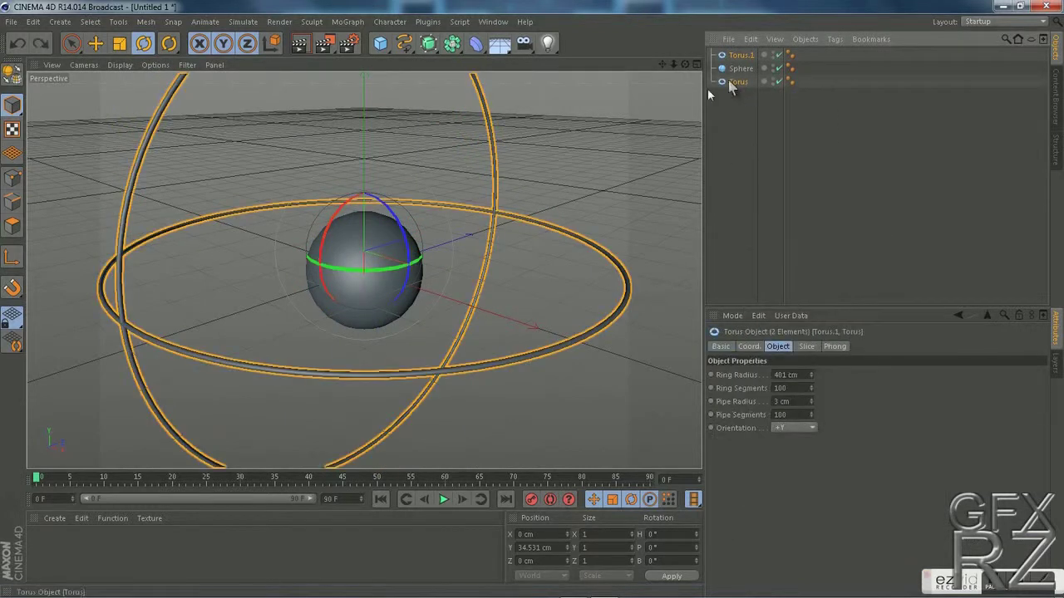
# - Duplicate both tori and rotate the copies to new angles, forming four differently tilted rings around the sphere
pyautogui.hotkey('ctrl', 'c')
pyautogui.hotkey('ctrl', 'v')
pyautogui.moveTo(397, 271); pyautogui.dragTo(504, 229)
pyautogui.hotkey('ctrl', 'z')
pyautogui.moveTo(392, 266); pyautogui.dragTo(480, 233)
pyautogui.moveTo(409, 249); pyautogui.dragTo(393, 202)
pyautogui.moveTo(448, 254)
pyautogui.keyDown('alt'); pyautogui.mouseDown()
pyautogui.moveTo(352, 257)
pyautogui.moveTo(522, 269)
pyautogui.moveTo(449, 256)
pyautogui.mouseUp(); pyautogui.keyUp('alt')
# - Group all four tori under one null and hide the group
pyautogui.moveTo(738, 109); pyautogui.dragTo(738, 89)
pyautogui.keyDown('shift'); pyautogui.click(741, 56); pyautogui.keyUp('shift')
pyautogui.rightClick(742, 70)
pyautogui.click(786, 345)
pyautogui.keyDown('alt'); pyautogui.doubleClick(772, 54); pyautogui.keyUp('alt')
# - Set the sphere's segments to 100, make it editable, and switch to polygon mode
pyautogui.click(738, 69)
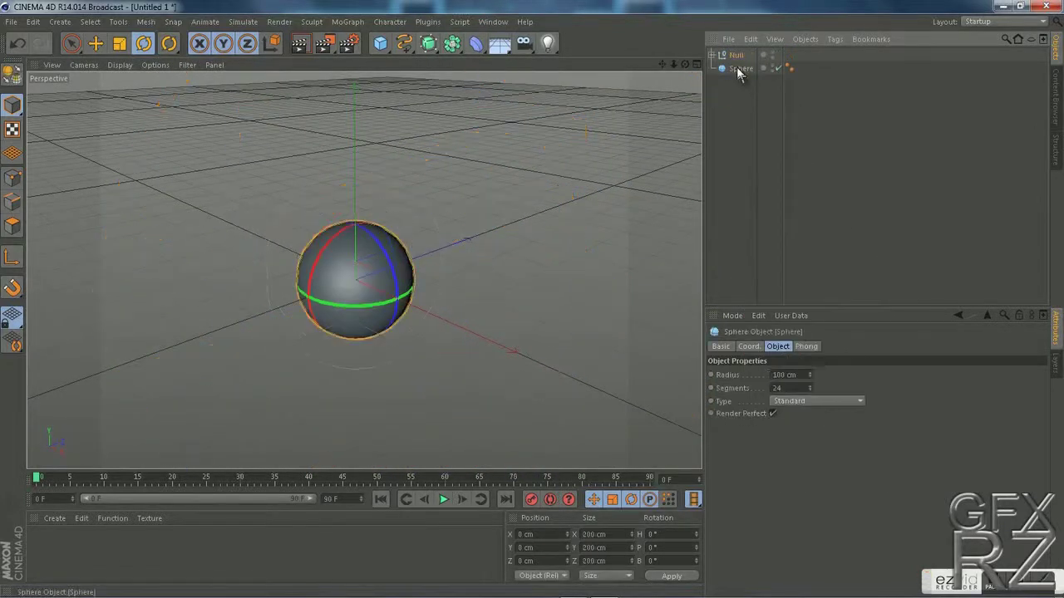
pyautogui.moveTo(786, 388); pyautogui.dragTo(659, 387)
pyautogui.write('100')
pyautogui.press('Return')
pyautogui.click(13, 77)
pyautogui.click(12, 226)
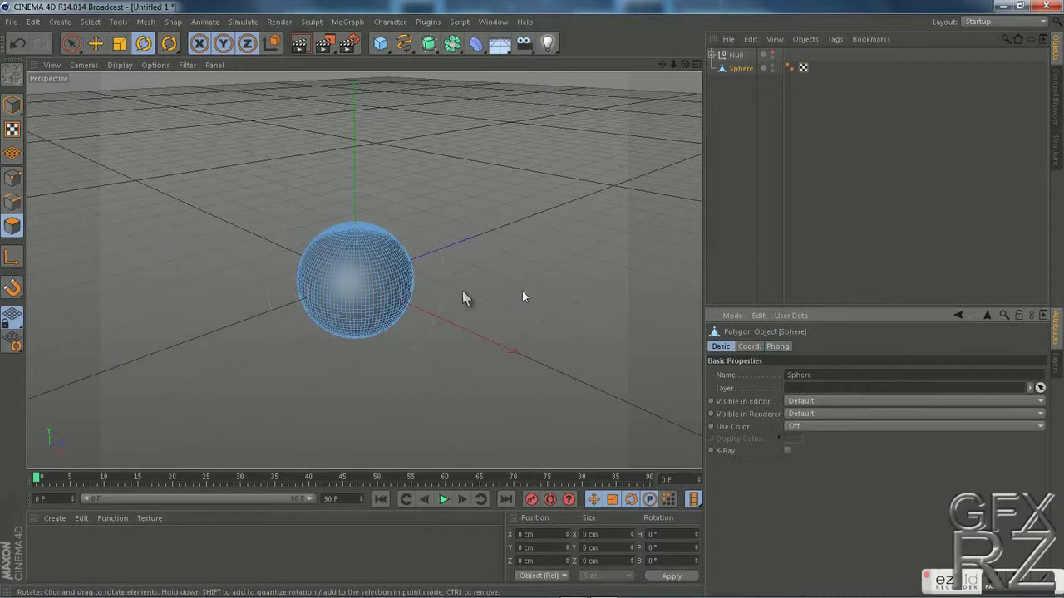
# - Select all polygons of the sphere and make diagonal line cuts across it with the Knife tool
pyautogui.hotkey('ctrl', 'a')
pyautogui.click(147, 23)
pyautogui.moveTo(193, 75)
pyautogui.click(237, 158)
pyautogui.moveTo(290, 230); pyautogui.dragTo(425, 313)
pyautogui.click(465, 398)
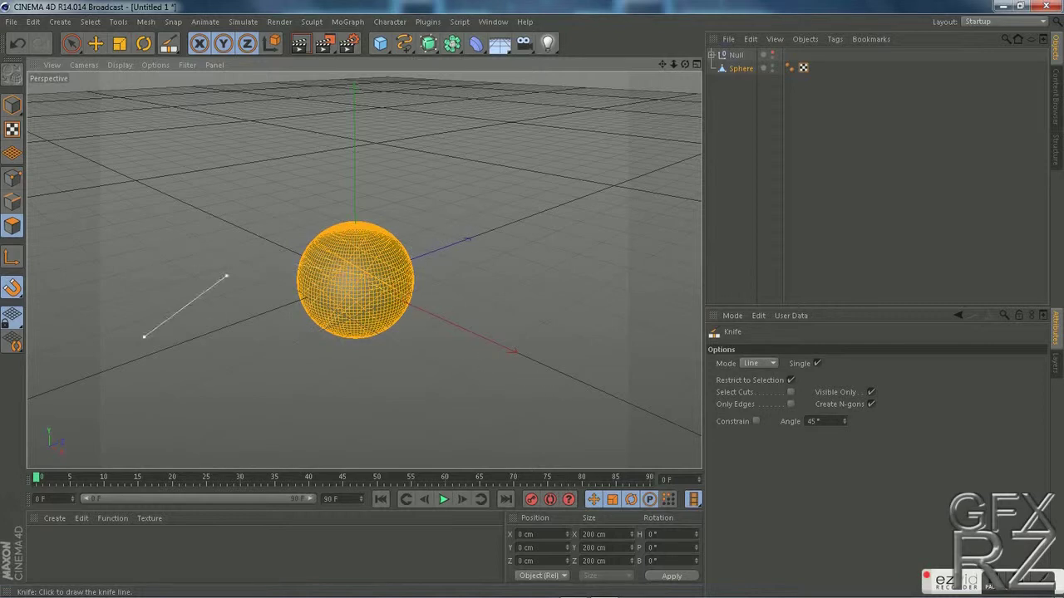
pyautogui.keyDown('alt'); pyautogui.moveTo(485, 385); pyautogui.dragTo(91, 358); pyautogui.keyUp('alt')
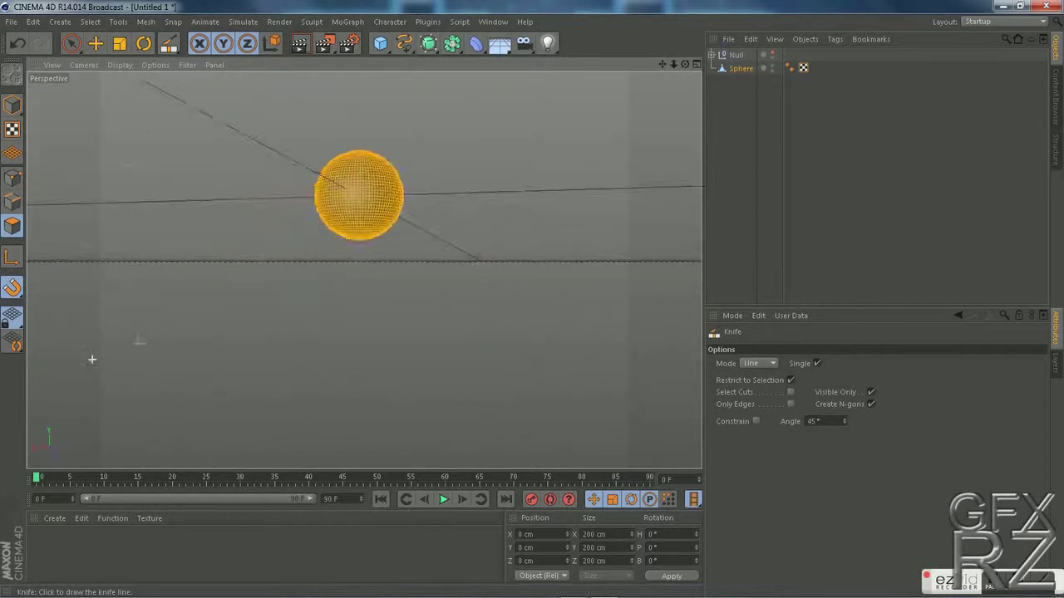
pyautogui.keyDown('alt'); pyautogui.moveTo(91, 358); pyautogui.dragTo(238, 243, button='right'); pyautogui.keyUp('alt')
pyautogui.keyDown('alt'); pyautogui.moveTo(238, 244); pyautogui.dragTo(247, 312, button='middle'); pyautogui.keyUp('alt')
pyautogui.click(236, 207)
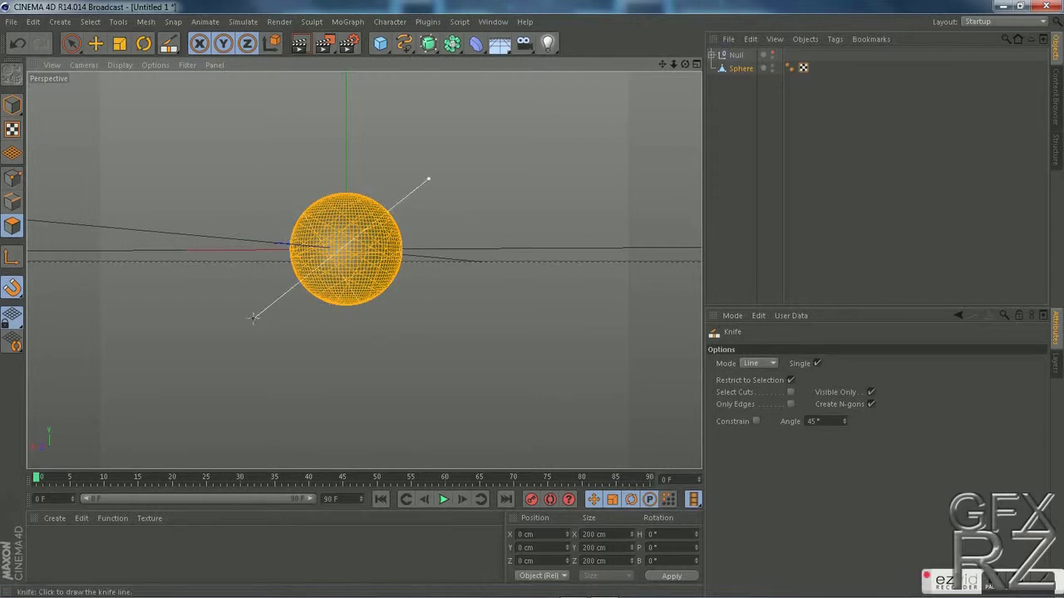
# - Knife several crossing diagonal and near-vertical lines through the sphere from another side
pyautogui.keyDown('alt'); pyautogui.moveTo(341, 352); pyautogui.dragTo(253, 324); pyautogui.keyUp('alt')
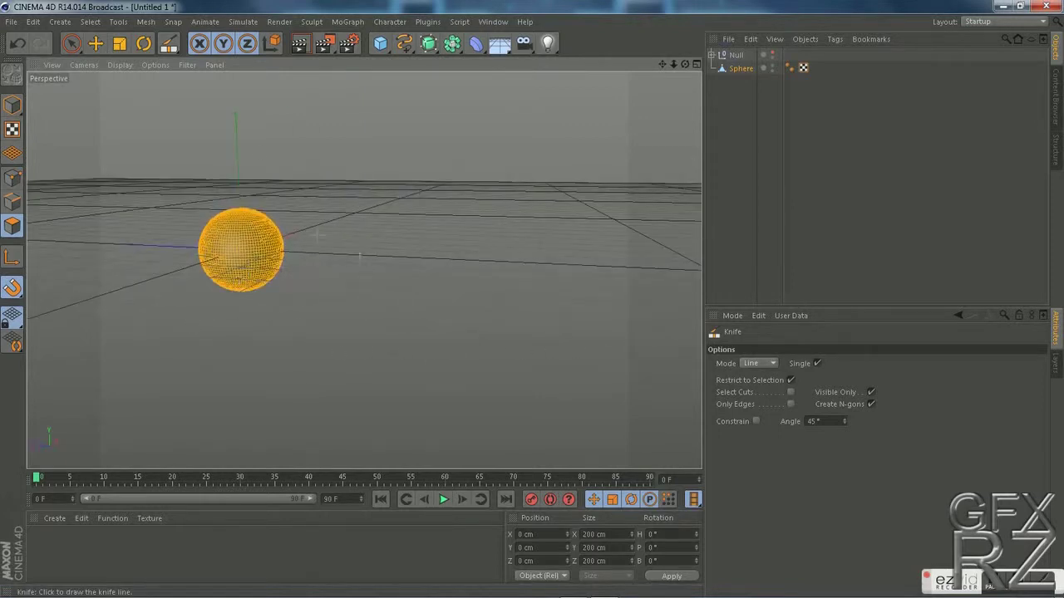
pyautogui.keyDown('alt'); pyautogui.moveTo(318, 230); pyautogui.dragTo(514, 235); pyautogui.keyUp('alt')
pyautogui.moveTo(557, 190); pyautogui.dragTo(254, 357)
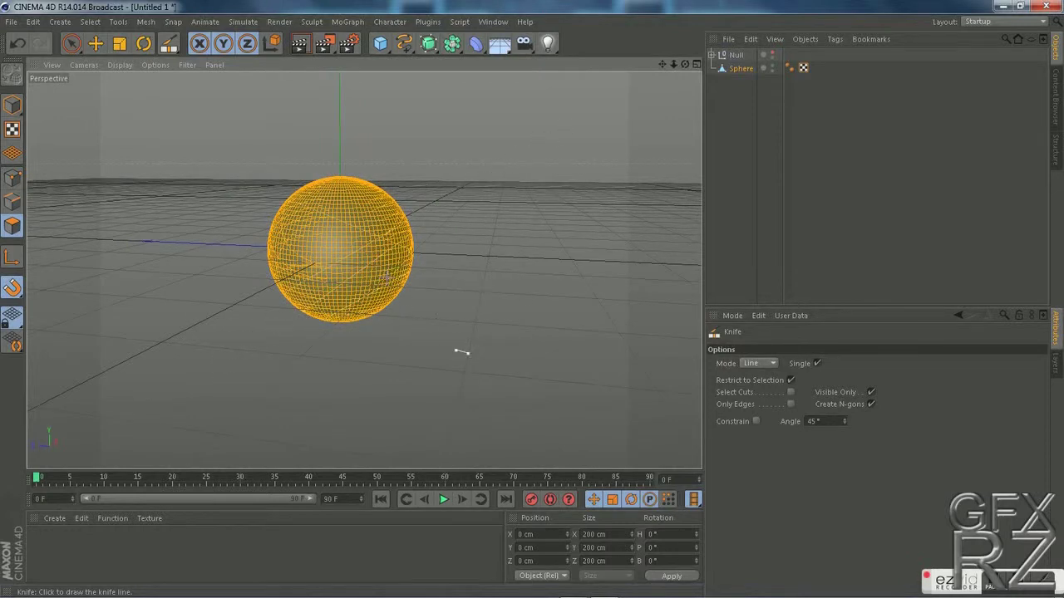
pyautogui.moveTo(160, 100); pyautogui.dragTo(401, 218)
pyautogui.moveTo(206, 150); pyautogui.dragTo(422, 250)
pyautogui.moveTo(511, 146); pyautogui.dragTo(286, 311)
pyautogui.moveTo(321, 92); pyautogui.dragTo(352, 370)
pyautogui.moveTo(375, 95); pyautogui.dragTo(343, 354)
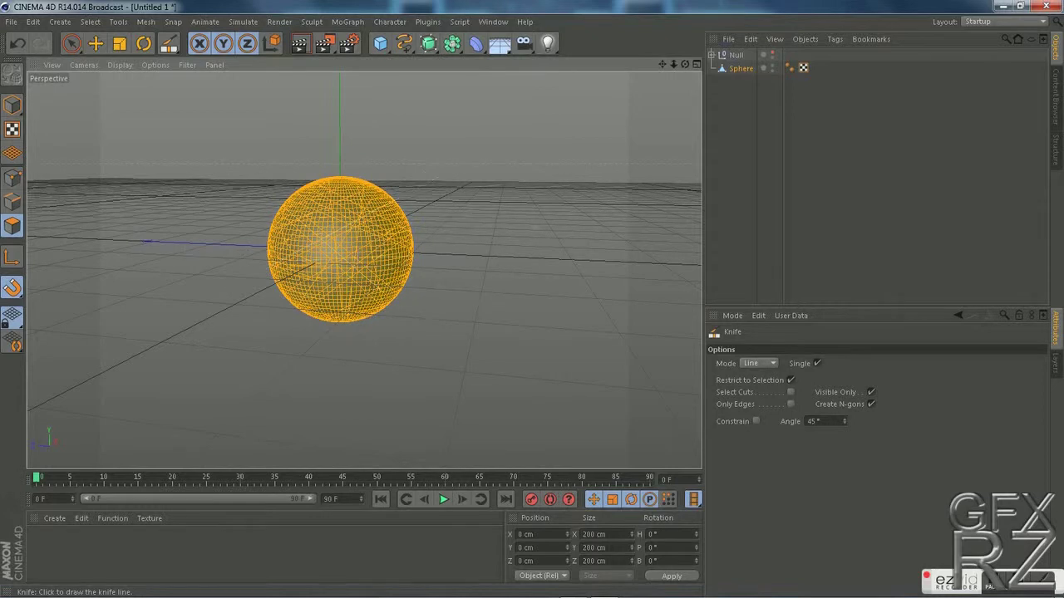
# - Add more irregular Knife cuts across the sphere from above and from the remaining sides
pyautogui.keyDown('alt'); pyautogui.moveTo(499, 314); pyautogui.dragTo(497, 299); pyautogui.keyUp('alt')
pyautogui.moveTo(413, 262); pyautogui.dragTo(336, 165)
pyautogui.keyDown('alt'); pyautogui.moveTo(439, 286); pyautogui.dragTo(416, 198); pyautogui.keyUp('alt')
pyautogui.keyDown('alt'); pyautogui.moveTo(416, 197); pyautogui.dragTo(392, 379, button='middle'); pyautogui.keyUp('alt')
pyautogui.keyDown('alt'); pyautogui.moveTo(393, 379); pyautogui.dragTo(690, 379, button='right'); pyautogui.keyUp('alt')
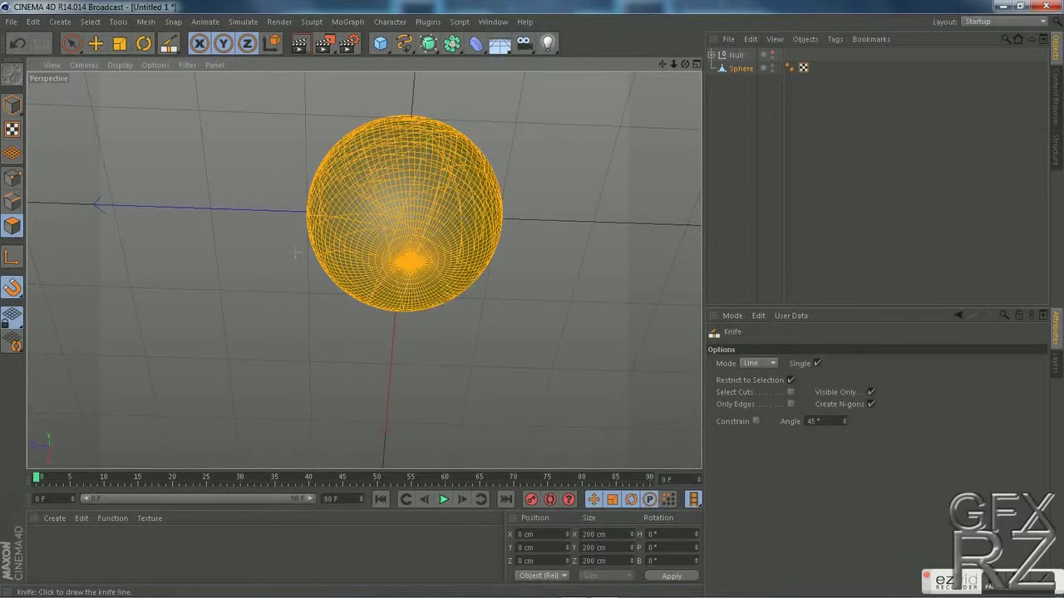
pyautogui.moveTo(571, 415); pyautogui.dragTo(572, 416)
pyautogui.keyDown('alt'); pyautogui.moveTo(483, 340); pyautogui.dragTo(221, 340); pyautogui.keyUp('alt')
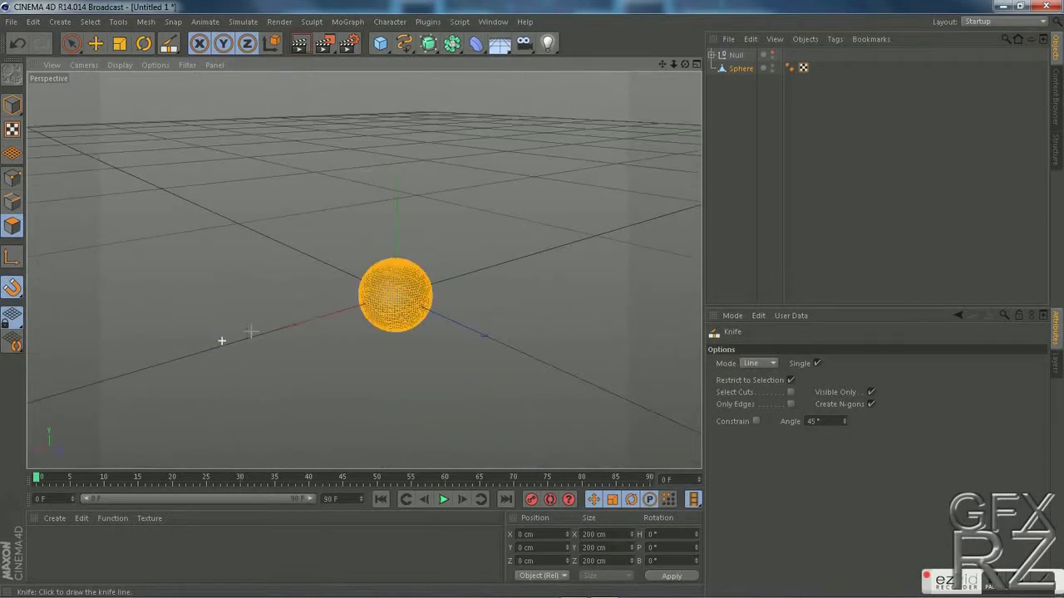
pyautogui.keyDown('alt'); pyautogui.moveTo(221, 340); pyautogui.dragTo(364, 271, button='right'); pyautogui.keyUp('alt')
pyautogui.keyDown('alt'); pyautogui.moveTo(364, 271); pyautogui.dragTo(577, 408); pyautogui.keyUp('alt')
pyautogui.keyDown('alt'); pyautogui.moveTo(576, 409); pyautogui.dragTo(361, 439, button='middle'); pyautogui.keyUp('alt')
pyautogui.moveTo(610, 422); pyautogui.dragTo(435, 126)
pyautogui.moveTo(342, 330); pyautogui.dragTo(554, 208)
# - Make the null group of rings visible in the viewport again
pyautogui.keyDown('alt'); pyautogui.moveTo(531, 358); pyautogui.dragTo(479, 345); pyautogui.keyUp('alt')
pyautogui.click(772, 52)
pyautogui.scroll(-2, 553, 191)
pyautogui.keyDown('alt'); pyautogui.moveTo(553, 190); pyautogui.dragTo(386, 269, button='middle'); pyautogui.keyUp('alt')
pyautogui.scroll(-1, 287, 288)
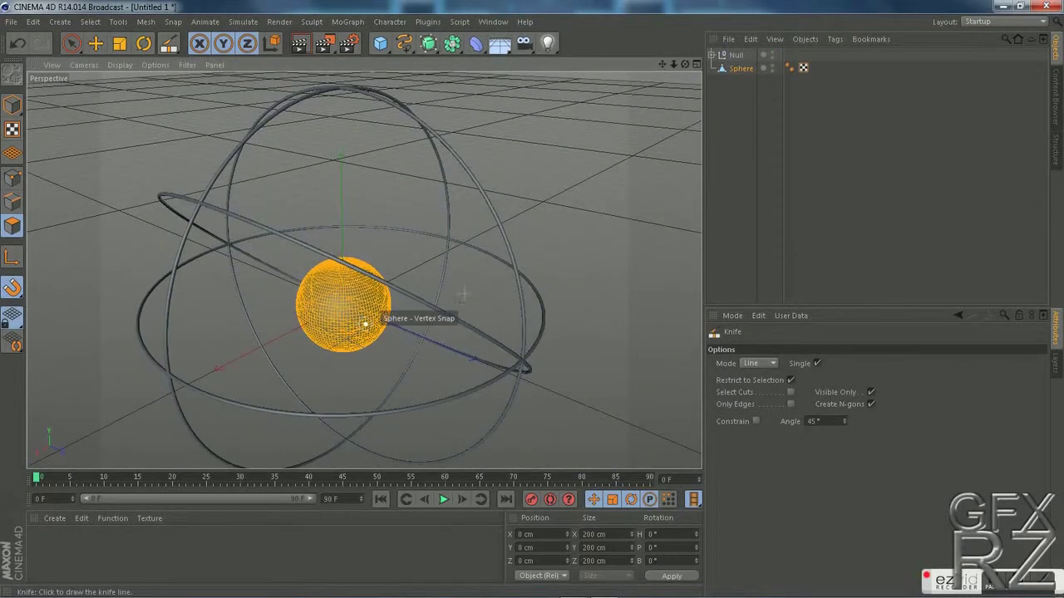
pyautogui.scroll(-2, 457, 295)
pyautogui.keyDown('alt'); pyautogui.moveTo(435, 299); pyautogui.dragTo(515, 260, button='middle'); pyautogui.keyUp('alt')
# - Add an Explosion FX deformer as a child of the sphere and move it along its Z axis
pyautogui.moveTo(476, 44); pyautogui.dragTo(742, 113)
pyautogui.moveTo(753, 56); pyautogui.dragTo(743, 84)
pyautogui.press('e')
pyautogui.moveTo(443, 313); pyautogui.dragTo(639, 393)
# - Set the Explosion FX time to 3.6 % and move the deformer back along Z to the sphere
pyautogui.click(753, 81)
pyautogui.moveTo(775, 374); pyautogui.dragTo(775, 407)
pyautogui.moveTo(625, 386); pyautogui.dragTo(457, 329)
pyautogui.moveTo(775, 373); pyautogui.dragTo(775, 347)
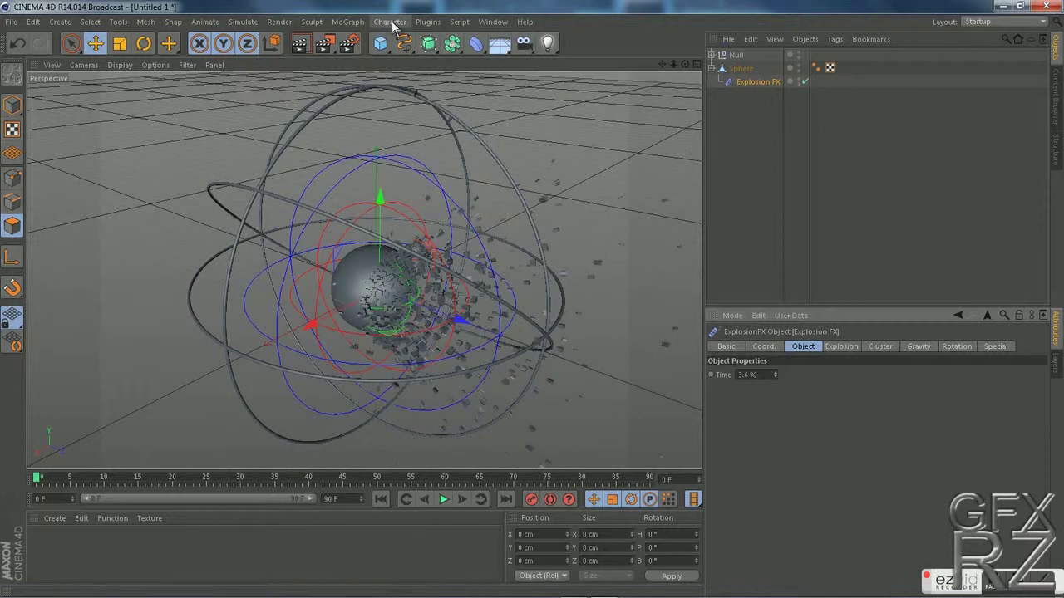
pyautogui.click(347, 22)
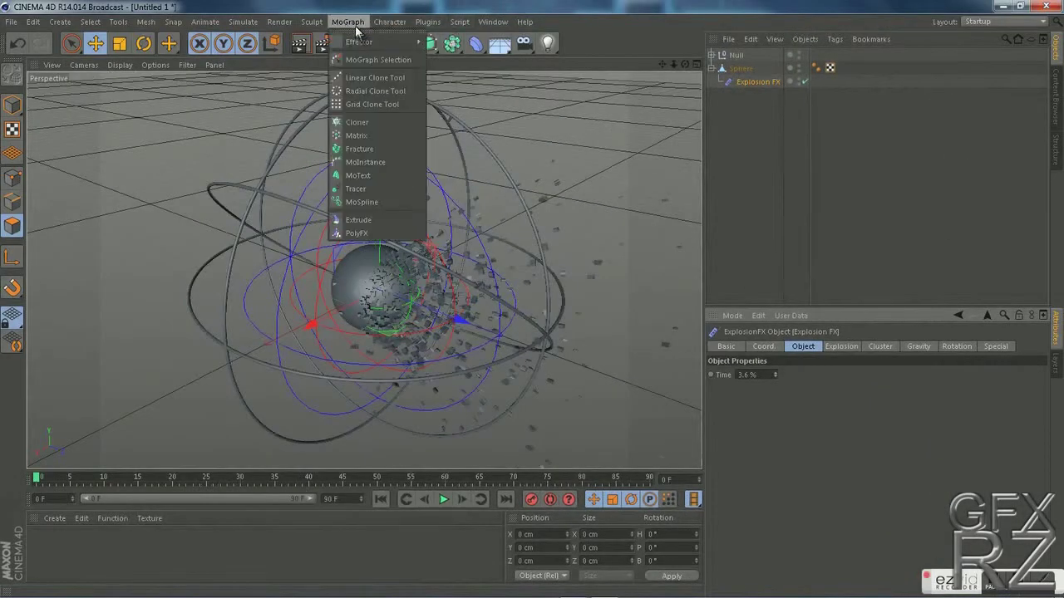
pyautogui.click(366, 167)
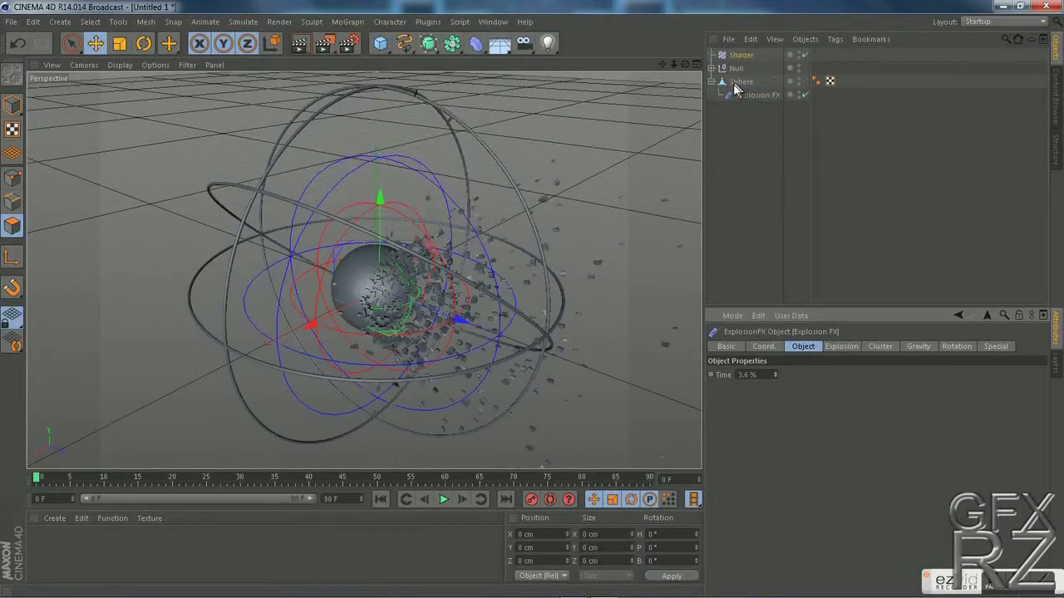
pyautogui.press('Delete')
# - Add a MoGraph Random effector, make the sphere its child, and adjust the Explosion FX time
pyautogui.click(347, 22)
pyautogui.moveTo(366, 39)
pyautogui.click(458, 143)
pyautogui.moveTo(739, 82); pyautogui.dragTo(741, 55)
pyautogui.click(761, 81)
pyautogui.moveTo(775, 375); pyautogui.dragTo(774, 358)
# - Set the Random effector's falloff shape to Cylinder and the Explosion FX time to 3.7 %
pyautogui.click(745, 56)
pyautogui.click(919, 347)
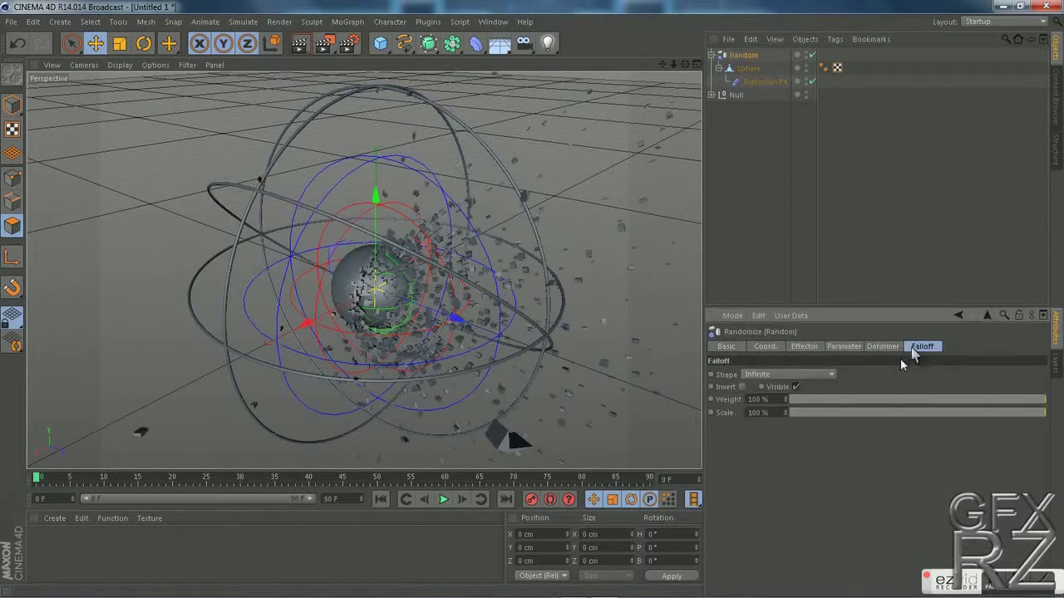
pyautogui.click(792, 375)
pyautogui.click(798, 435)
pyautogui.click(763, 81)
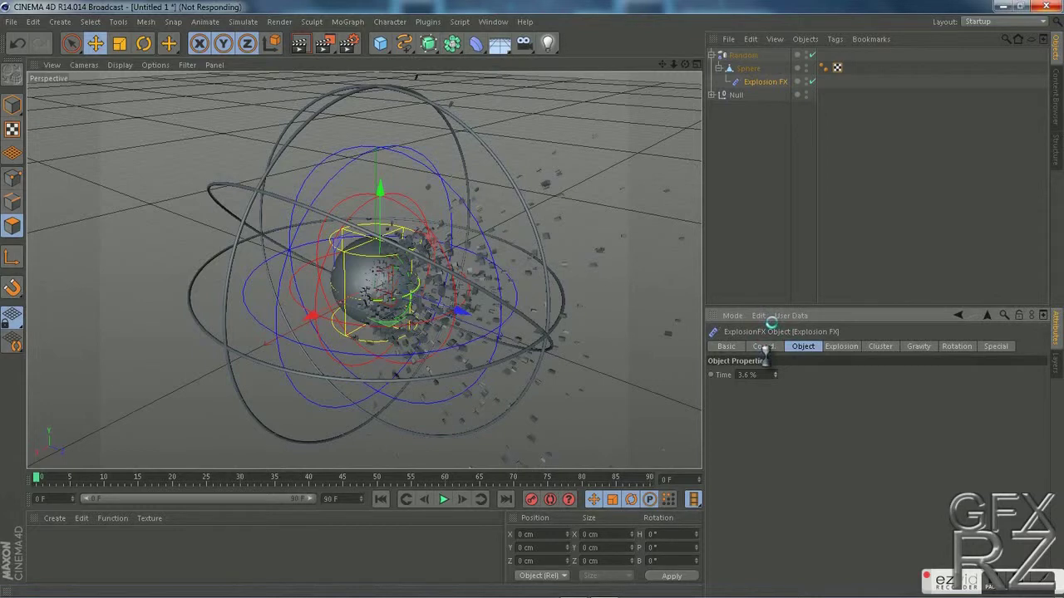
pyautogui.moveTo(774, 379); pyautogui.dragTo(773, 376)
# - Save the project as "Boom ball" in the Speed Art folder
pyautogui.click(11, 21)
pyautogui.click(26, 147)
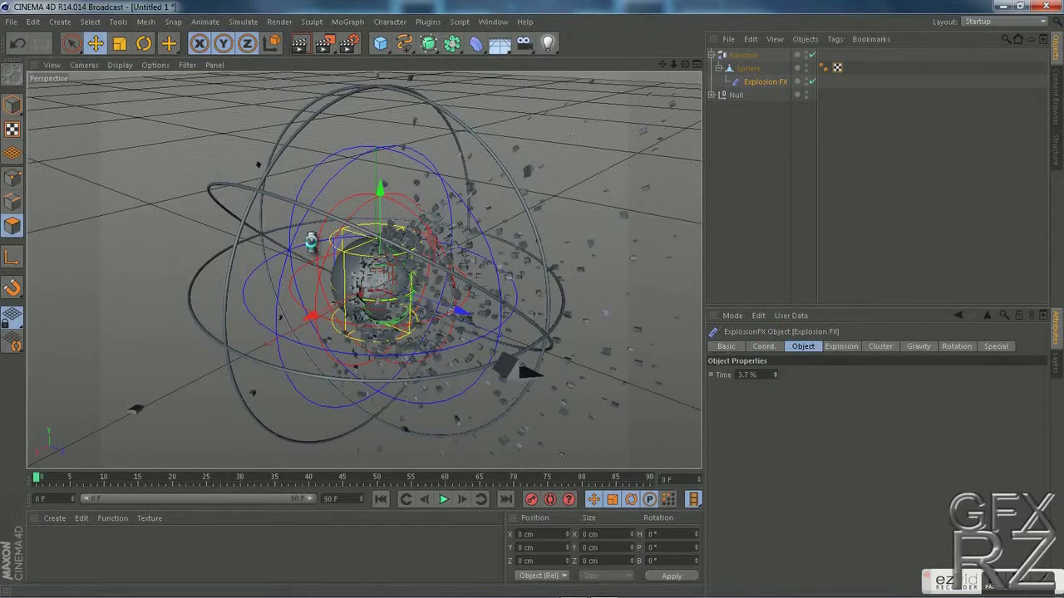
pyautogui.hotkey('ctrl', 's')
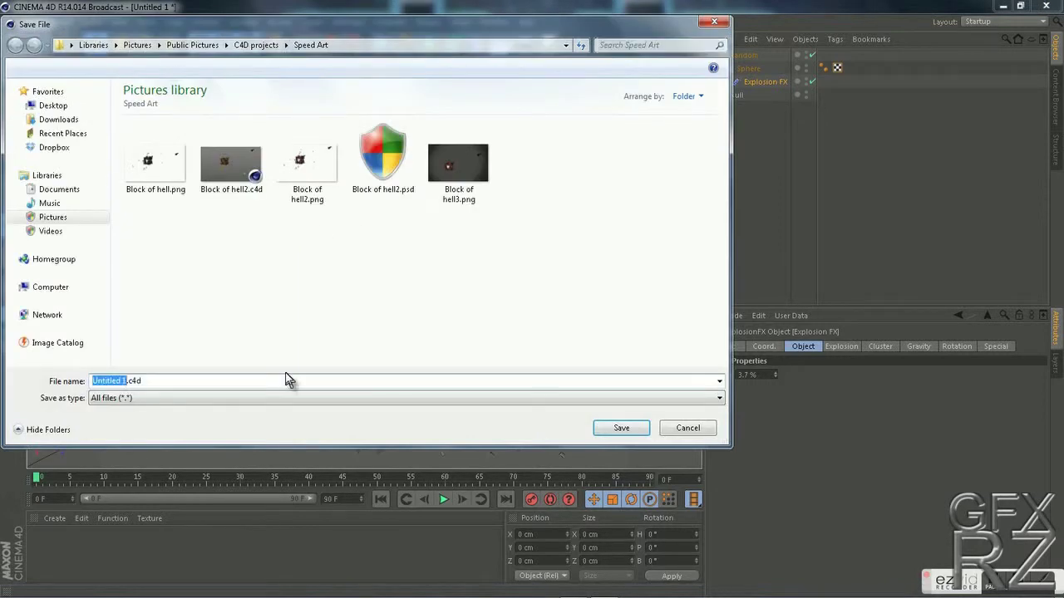
pyautogui.write('Boom ball')
pyautogui.click(609, 432)
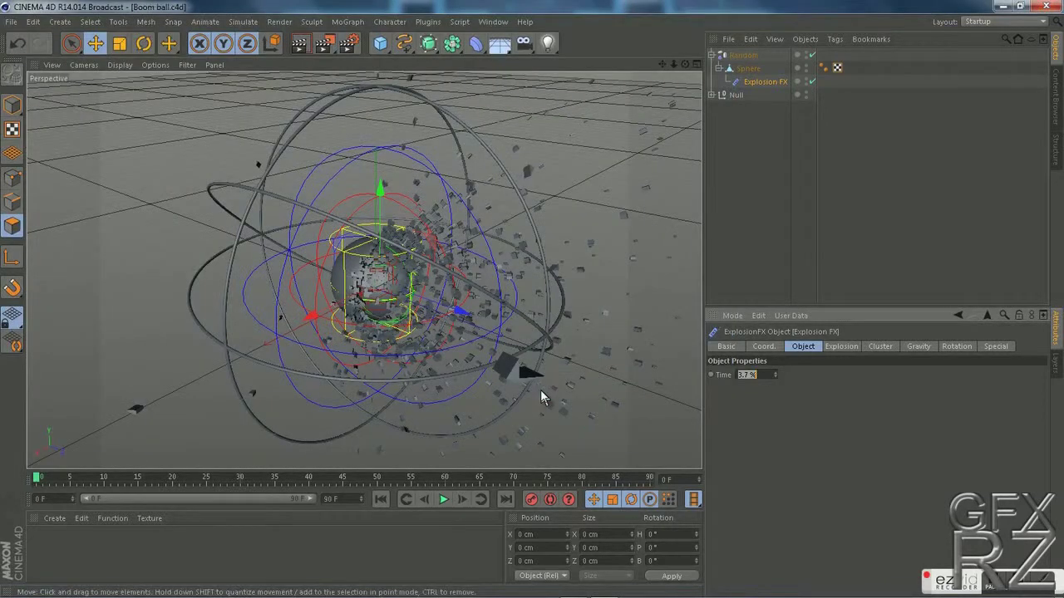
# - Duplicate the Random effector with its exploded sphere and lower the copy's Explosion FX time
pyautogui.click(746, 58)
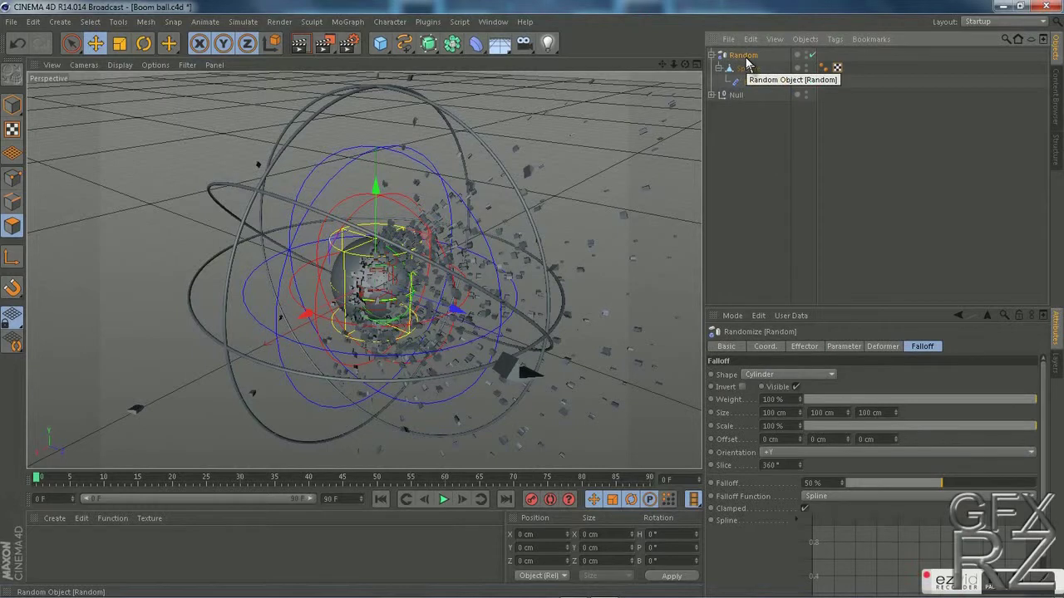
pyautogui.hotkey('ctrl', 'c')
pyautogui.hotkey('ctrl', 'v')
pyautogui.click(754, 82)
pyautogui.moveTo(775, 375); pyautogui.dragTo(775, 390)
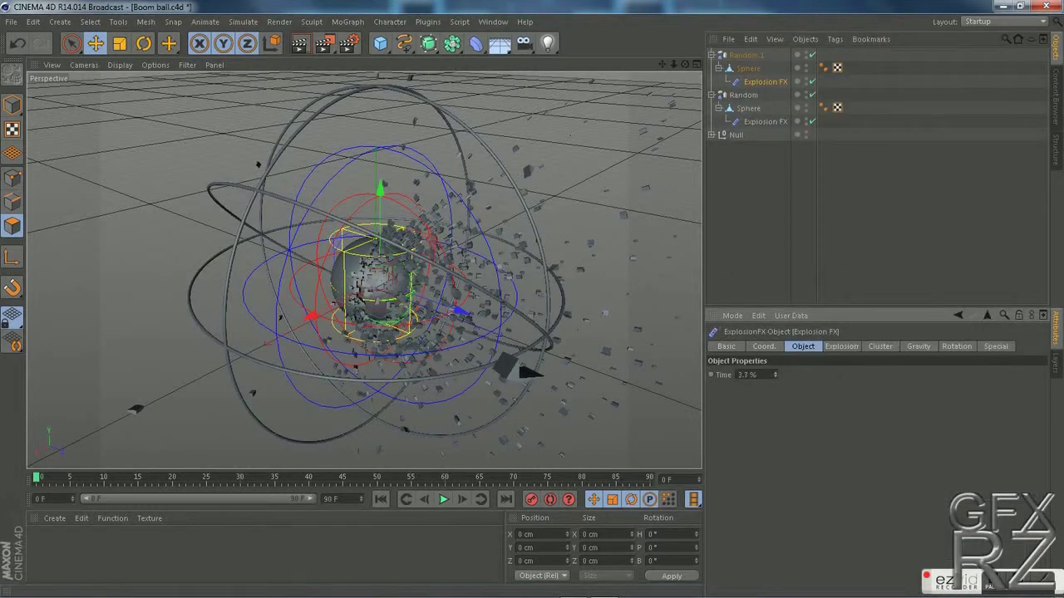
# - Create a material with Luminance enabled and set its luminance colour to bright blue (R 0, G 163, B 255)
pyautogui.doubleClick(300, 552)
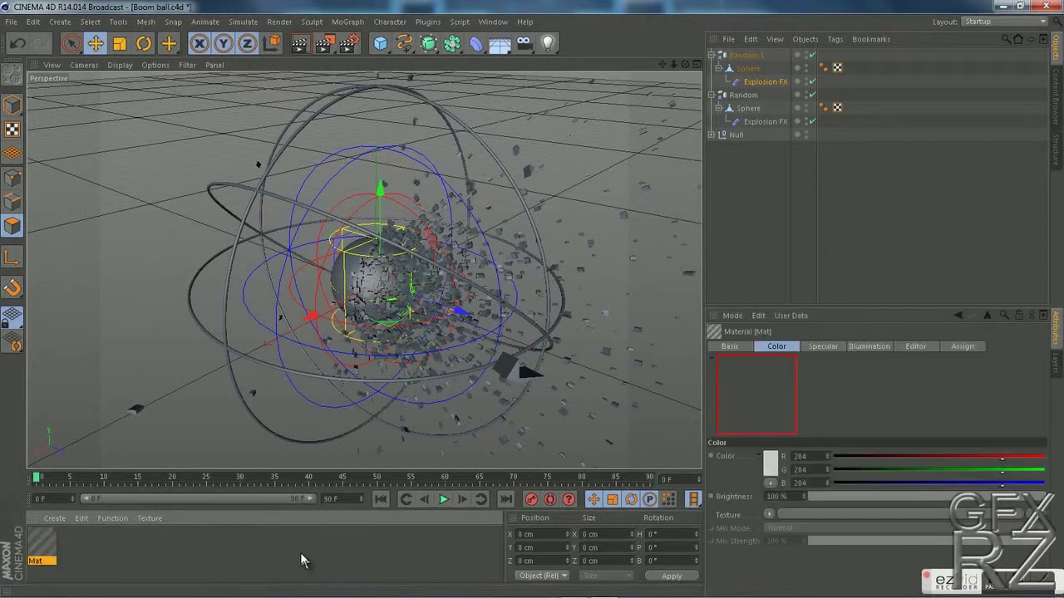
pyautogui.doubleClick(43, 543)
pyautogui.moveTo(266, 109); pyautogui.dragTo(246, 121)
pyautogui.click(249, 284)
pyautogui.click(338, 175)
pyautogui.click(376, 123)
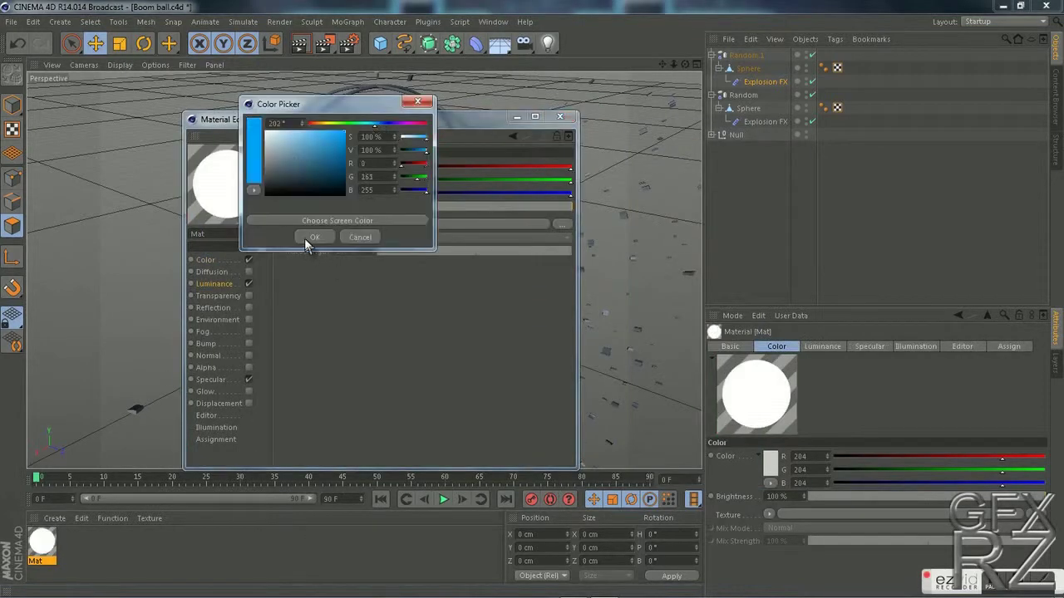
pyautogui.click(308, 239)
# - Set the material's base colour to a matching blue and apply it to the sphere under Random.1
pyautogui.click(206, 260)
pyautogui.click(341, 176)
pyautogui.click(349, 131)
pyautogui.click(373, 123)
pyautogui.click(325, 237)
pyautogui.click(560, 117)
pyautogui.moveTo(42, 542); pyautogui.dragTo(749, 69)
# - Create a dark grey material (RGB 33) without specular and apply it to the sphere under Random
pyautogui.doubleClick(124, 557)
pyautogui.doubleClick(42, 541)
pyautogui.click(351, 142)
pyautogui.moveTo(279, 131); pyautogui.dragTo(268, 152)
pyautogui.click(323, 202)
pyautogui.click(261, 350)
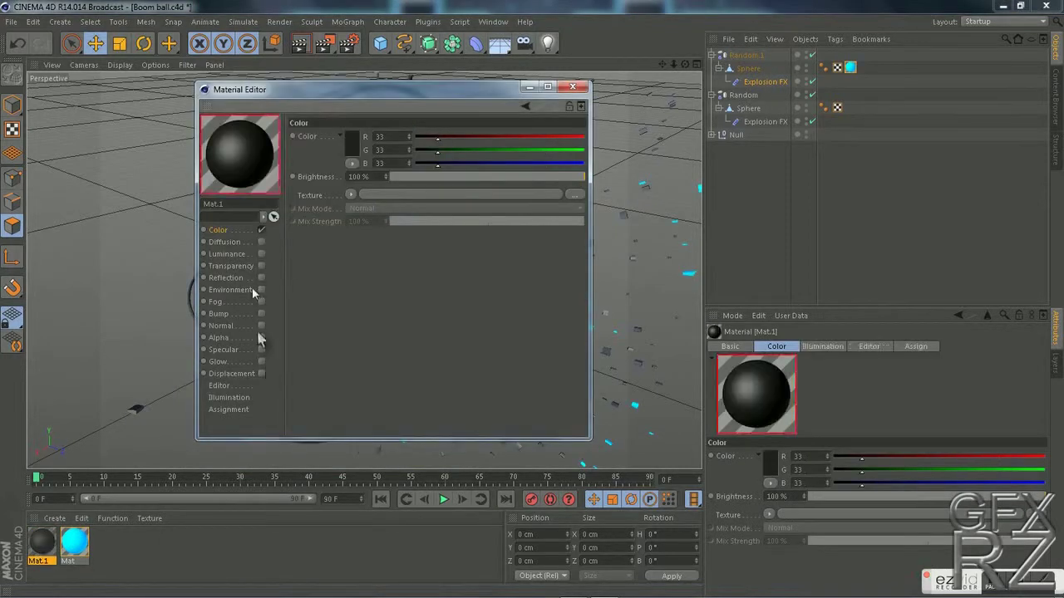
pyautogui.click(573, 86)
pyautogui.moveTo(42, 542); pyautogui.dragTo(749, 109)
# - Enable reflection on the dark grey material with 10 % brightness and render the view
pyautogui.doubleClick(43, 542)
pyautogui.click(262, 279)
pyautogui.doubleClick(358, 177)
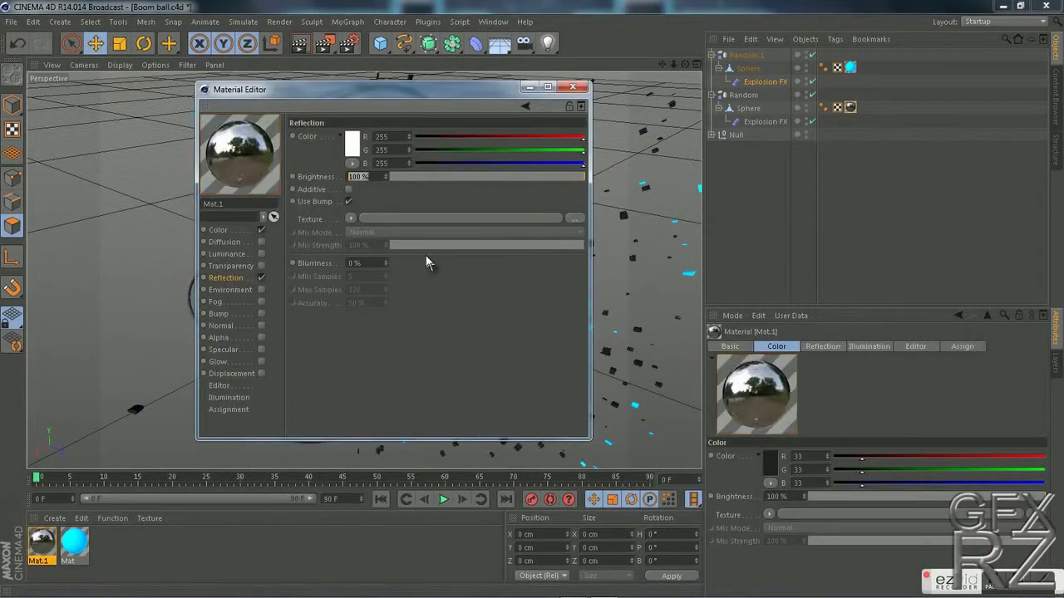
pyautogui.write('10')
pyautogui.press('Return')
pyautogui.click(572, 86)
pyautogui.click(307, 45)
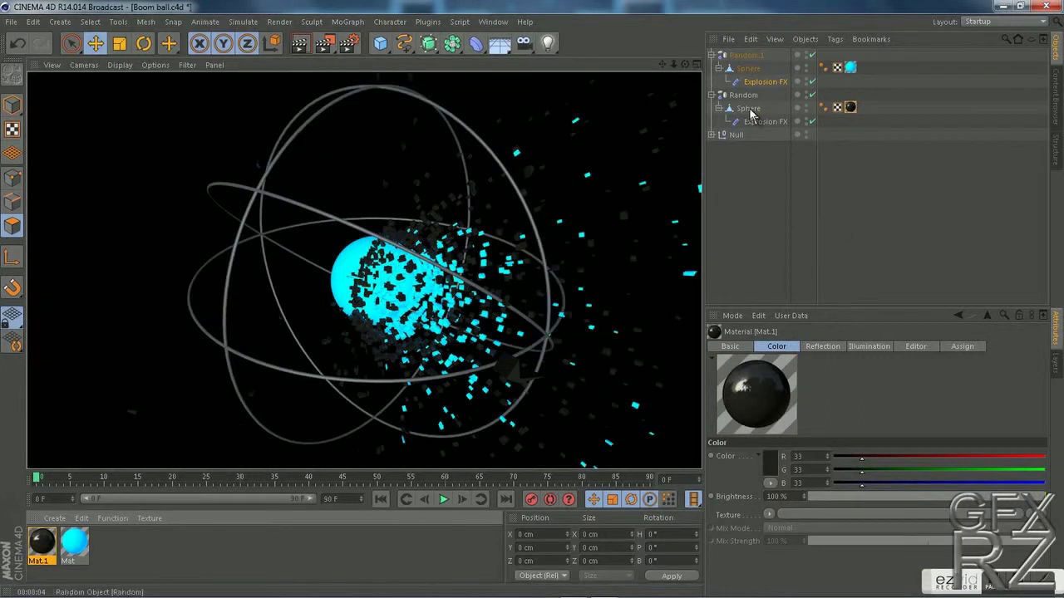
# - Scale the blue sphere under Random.1 down to 196.6 cm and render the view again
pyautogui.click(751, 110)
pyautogui.click(749, 69)
pyautogui.click(120, 43)
pyautogui.moveTo(386, 87); pyautogui.dragTo(366, 83)
pyautogui.click(302, 44)
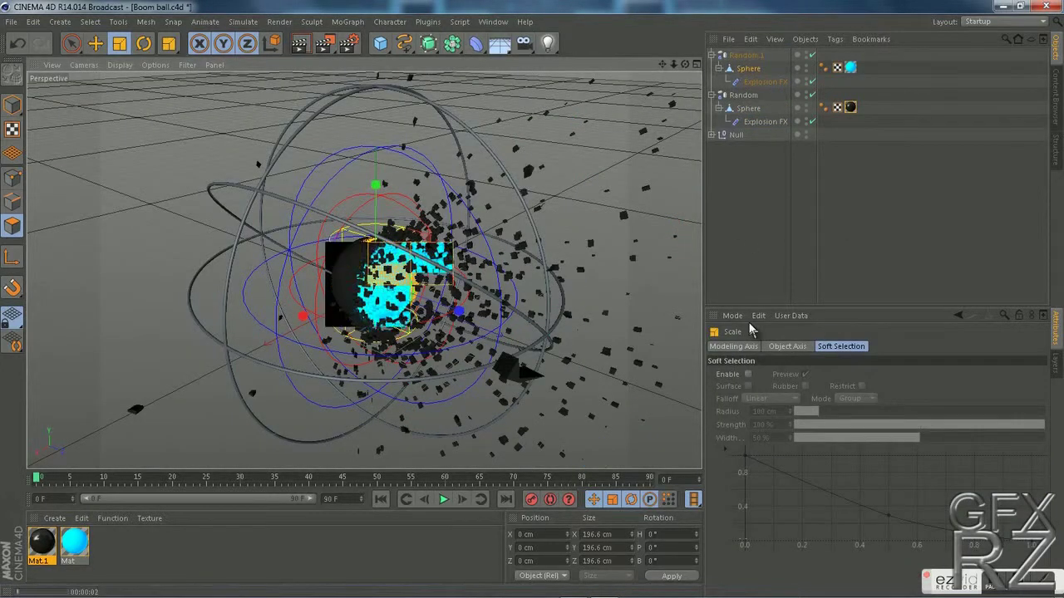
pyautogui.hotkey('ctrl', 'r')
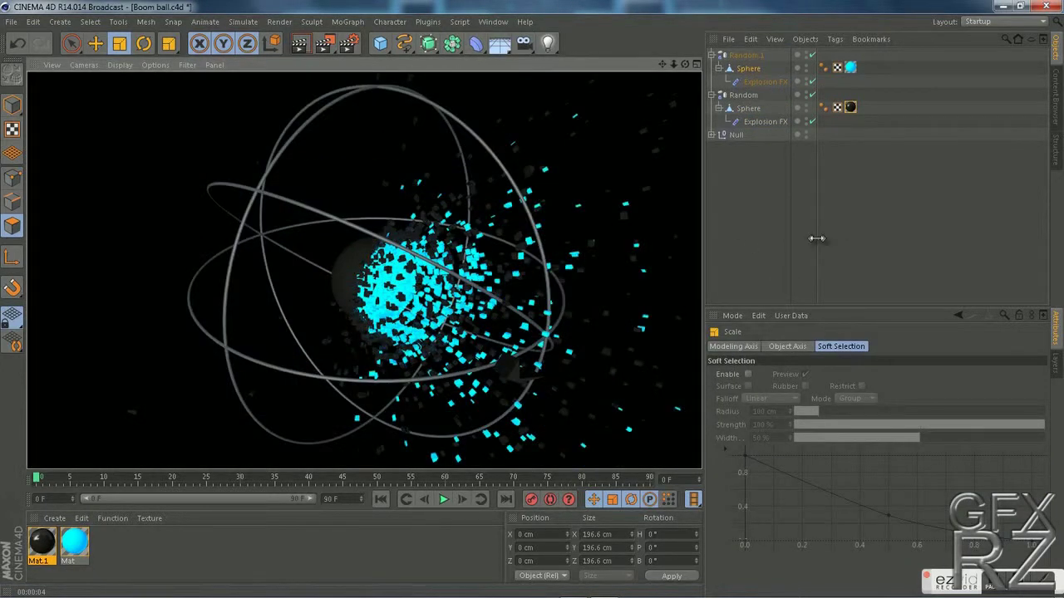
# - Render the view with the ring group hidden, and delete the group
pyautogui.click(737, 134)
pyautogui.keyDown('alt'); pyautogui.doubleClick(806, 134); pyautogui.keyUp('alt')
pyautogui.click(302, 44)
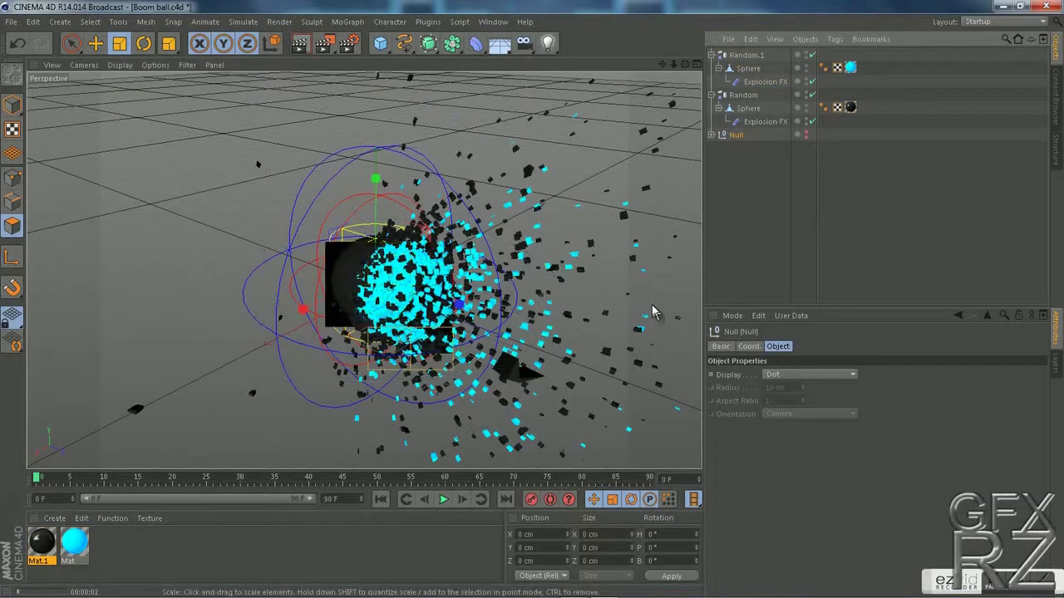
pyautogui.click(743, 136)
pyautogui.press('Delete')
# - Add a cylinder, rotate it 90° in pitch, and scale it to about 294 × 588 × 294 cm
pyautogui.moveTo(380, 44); pyautogui.dragTo(642, 72)
pyautogui.press('r')
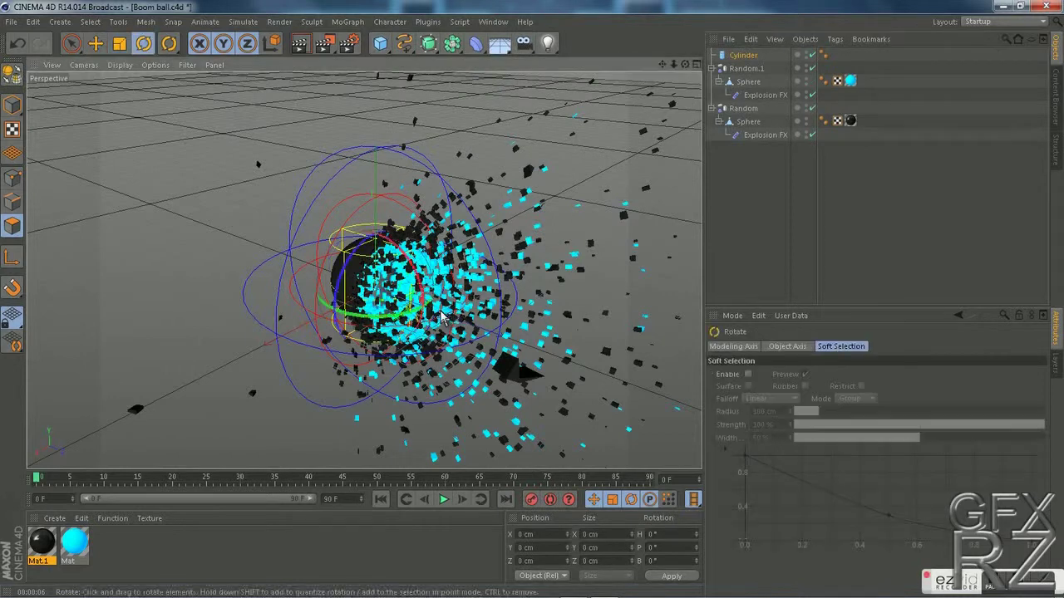
pyautogui.keyDown('shift'); pyautogui.moveTo(421, 285); pyautogui.dragTo(359, 239); pyautogui.keyUp('shift')
pyautogui.press('t')
pyautogui.moveTo(307, 262); pyautogui.dragTo(236, 237)
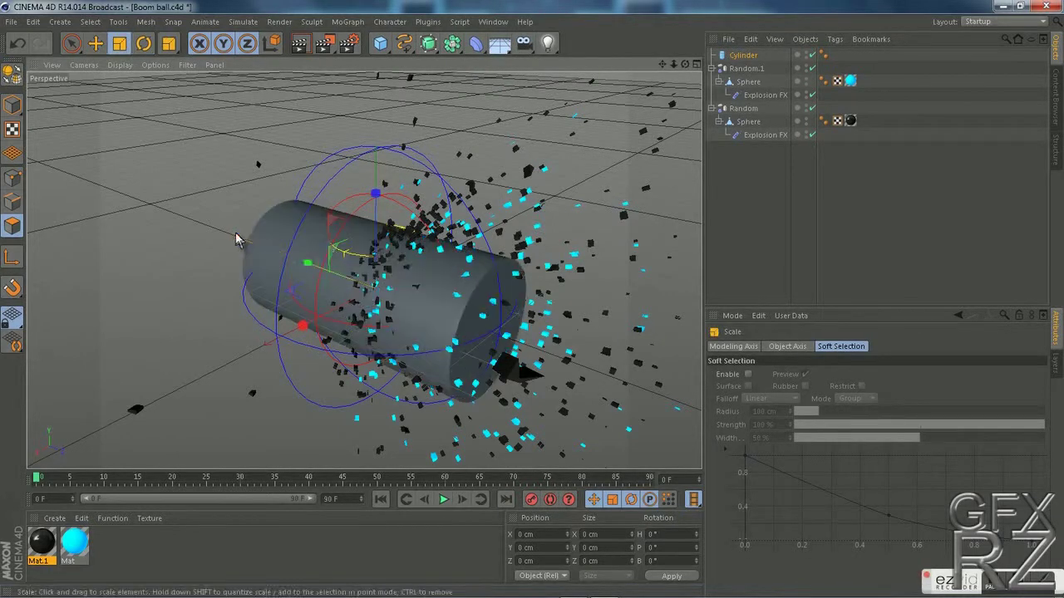
# - Switch to model mode and move the cylinder down about 11.1 cm
pyautogui.press('e')
pyautogui.click(13, 106)
pyautogui.moveTo(376, 198); pyautogui.dragTo(376, 206)
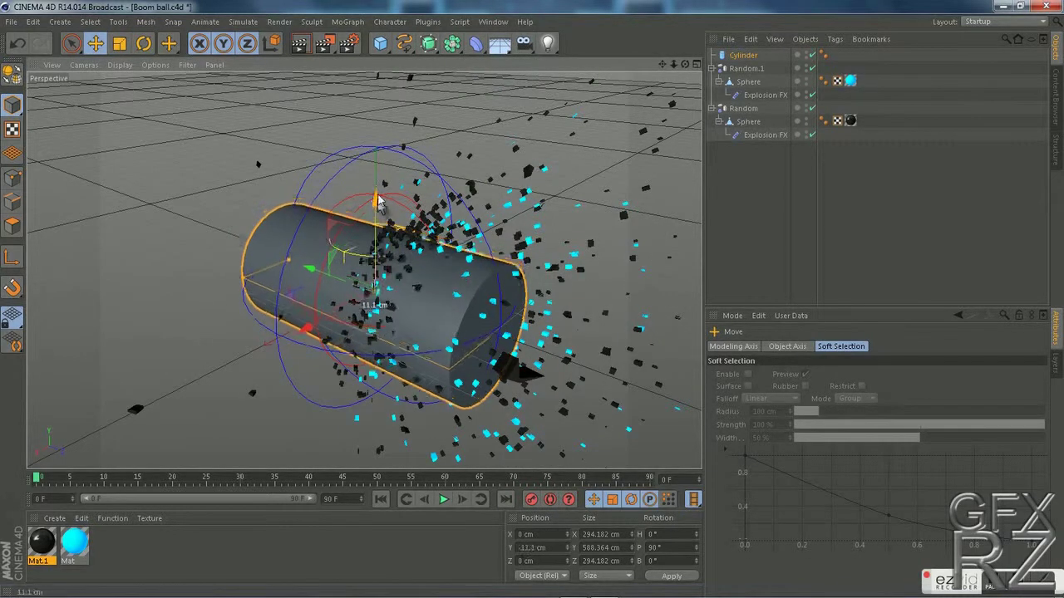
# - Undo the cylinder's last move, then make it editable with all its polygons selected
pyautogui.hotkey('ctrl', 'z')
pyautogui.press('c')
pyautogui.click(12, 226)
pyautogui.hotkey('ctrl', 'a')
# - Scale the cylinder's polygons into a long, thin beam about 6.1 cm thick running through the sphere
pyautogui.press('t')
pyautogui.moveTo(384, 288); pyautogui.dragTo(182, 367)
pyautogui.moveTo(308, 264); pyautogui.dragTo(272, 249)
pyautogui.moveTo(404, 288); pyautogui.dragTo(229, 261)
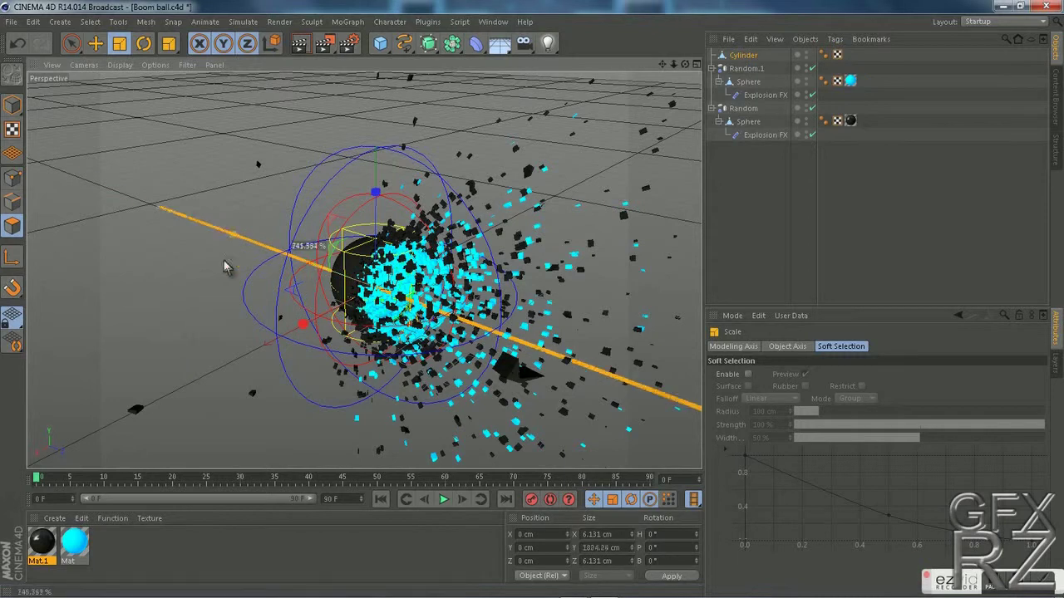
# - Create a new material and set its color to pure red, R 255, G 0, B 0
pyautogui.click(228, 556)
pyautogui.click(920, 241)
pyautogui.doubleClick(208, 553)
pyautogui.doubleClick(42, 543)
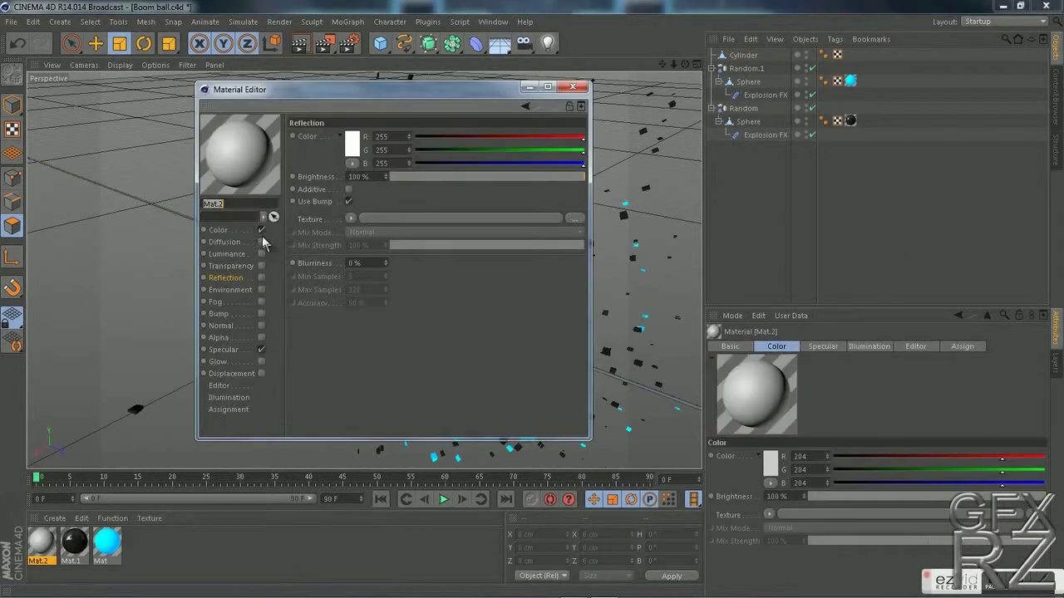
pyautogui.click(219, 230)
pyautogui.click(352, 143)
pyautogui.click(359, 102)
pyautogui.click(338, 206)
# - Give the new material red luminance and glow, and apply it to the cylinder with a test render
pyautogui.click(261, 253)
pyautogui.click(353, 143)
pyautogui.click(358, 102)
pyautogui.click(330, 208)
pyautogui.click(262, 361)
pyautogui.click(573, 86)
pyautogui.moveTo(42, 542); pyautogui.dragTo(745, 56)
pyautogui.click(301, 44)
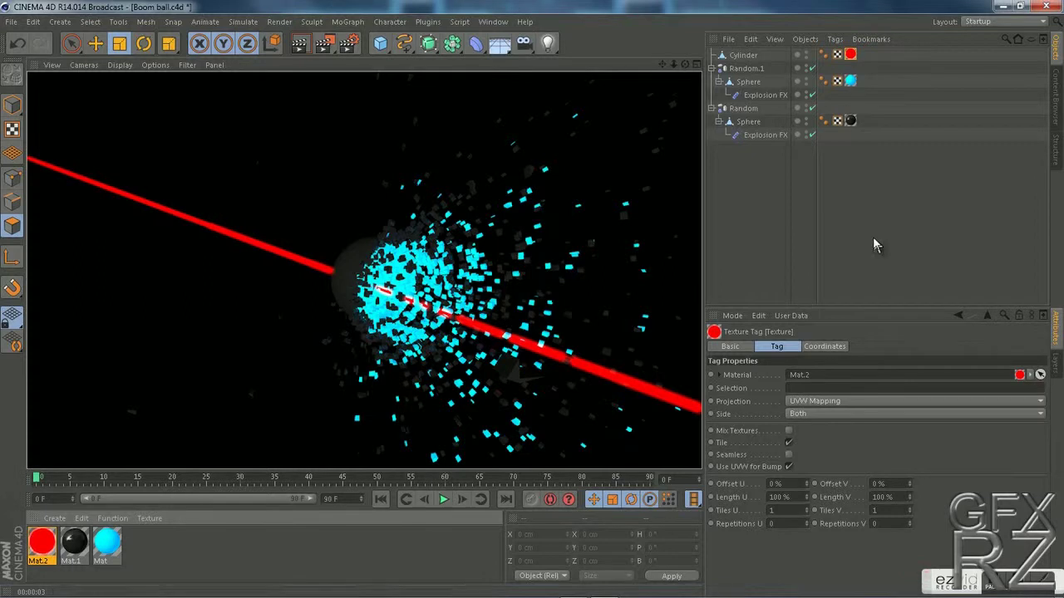
# - Enable transparency on the red material, adjust its brightness to semi-transparent, and render the view
pyautogui.doubleClick(49, 540)
pyautogui.click(262, 266)
pyautogui.click(476, 176)
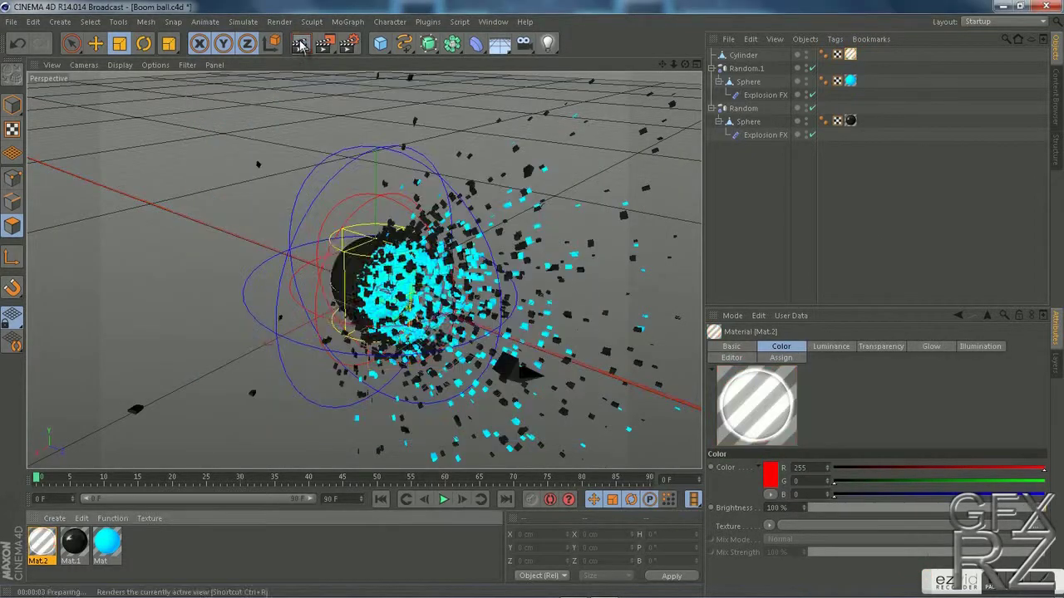
pyautogui.click(299, 43)
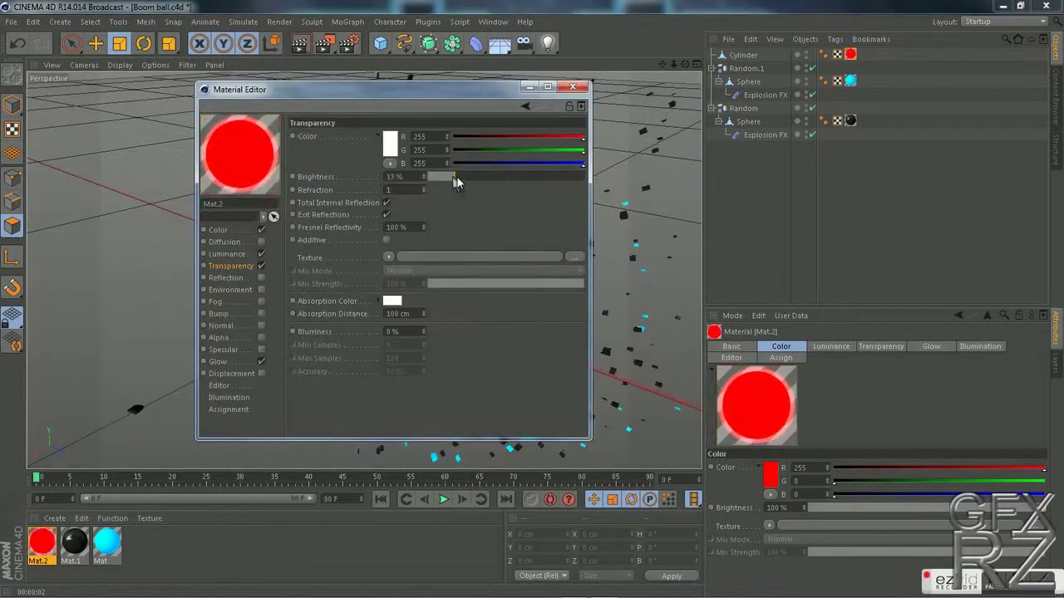
pyautogui.moveTo(456, 177); pyautogui.dragTo(536, 181)
pyautogui.click(571, 87)
pyautogui.hotkey('ctrl', 'r')
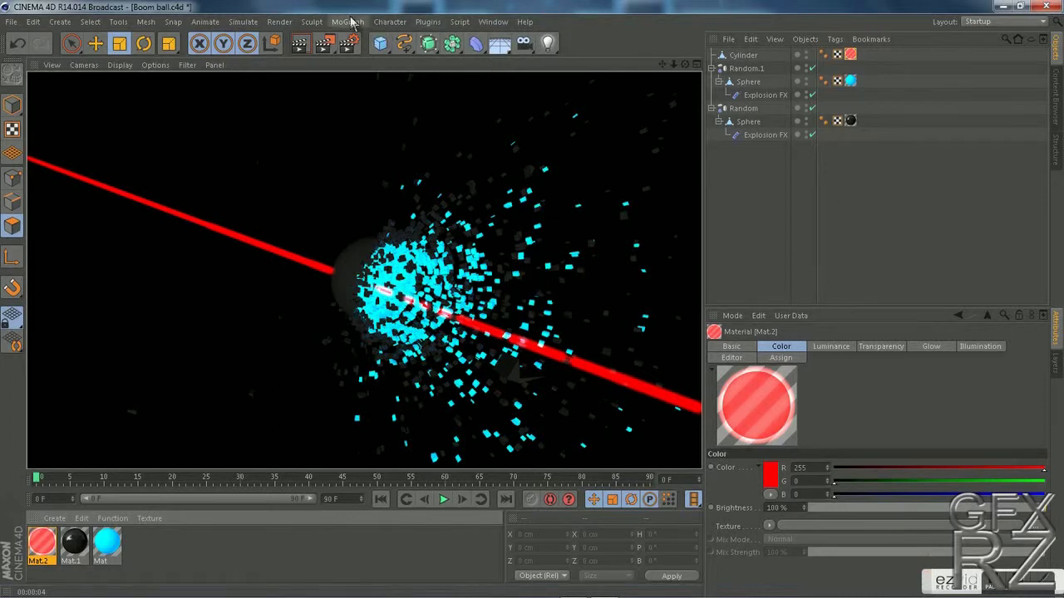
# - Add a MoText object and a camera to the scene
pyautogui.click(381, 42)
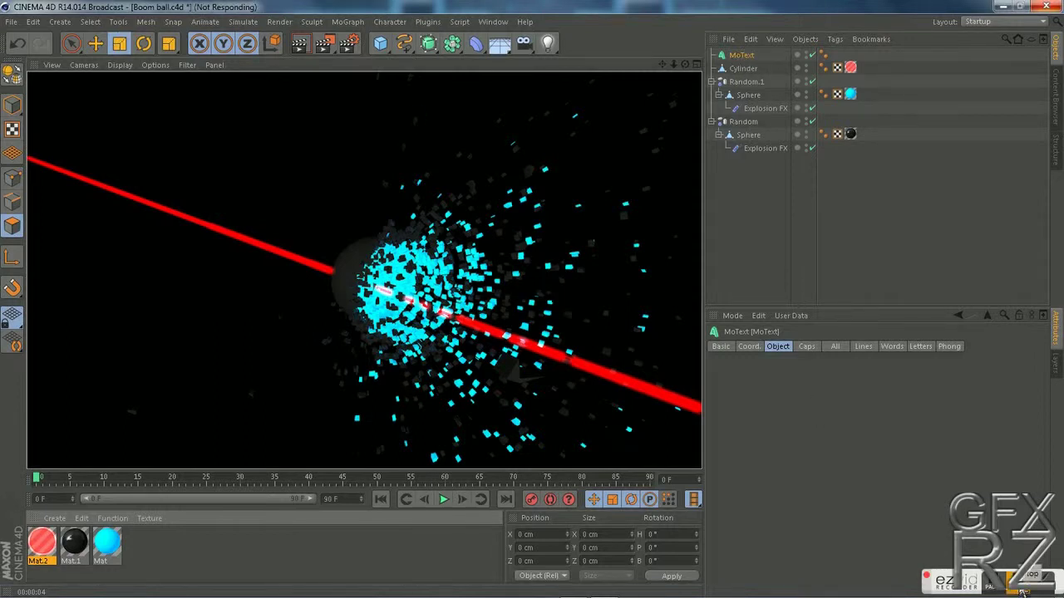
pyautogui.press('r')
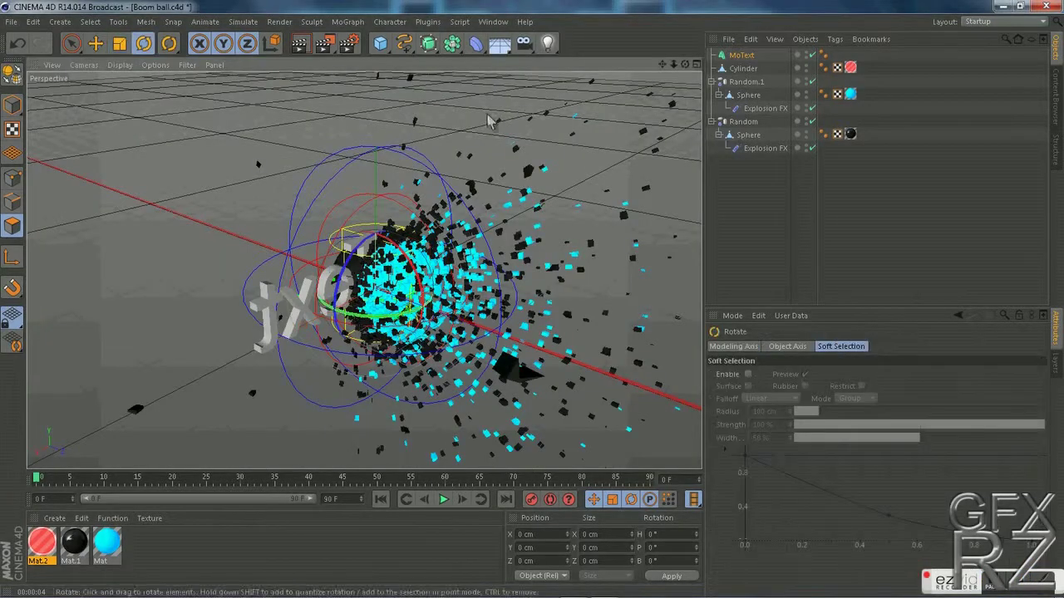
pyautogui.click(524, 43)
# - Rotate the MoText to face along the beam and move it past the sphere toward the beam's far end
pyautogui.keyDown('alt'); pyautogui.moveTo(539, 219); pyautogui.dragTo(530, 437); pyautogui.keyUp('alt')
pyautogui.click(738, 71)
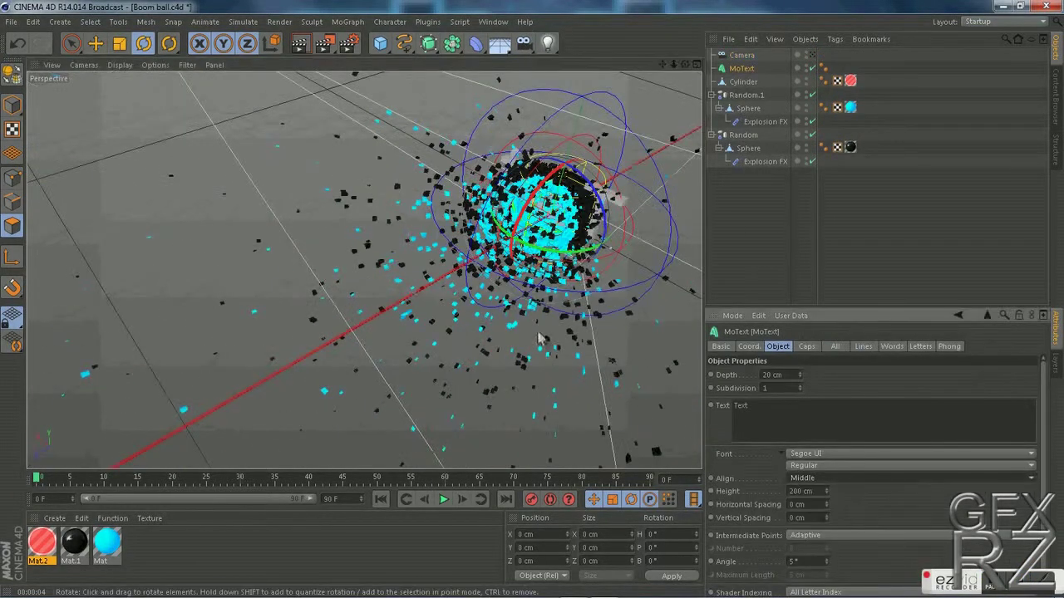
pyautogui.moveTo(622, 243); pyautogui.dragTo(628, 236)
pyautogui.press('e')
pyautogui.moveTo(505, 248); pyautogui.dragTo(632, 158)
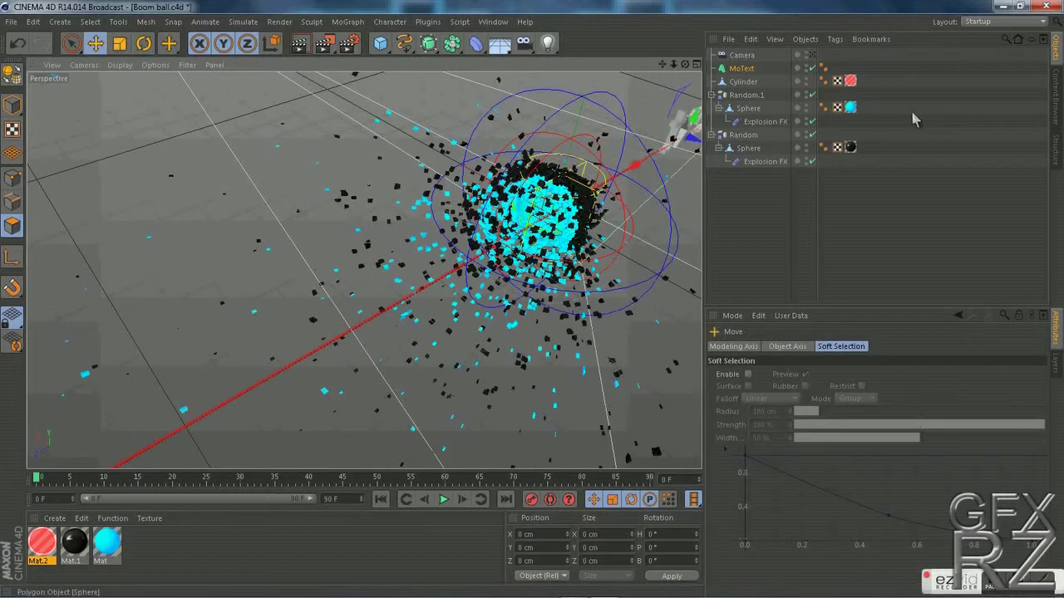
# - Look through the camera and position the text just above the far end of the beam
pyautogui.click(813, 55)
pyautogui.moveTo(259, 251); pyautogui.dragTo(233, 238)
pyautogui.moveTo(252, 196); pyautogui.dragTo(244, 196)
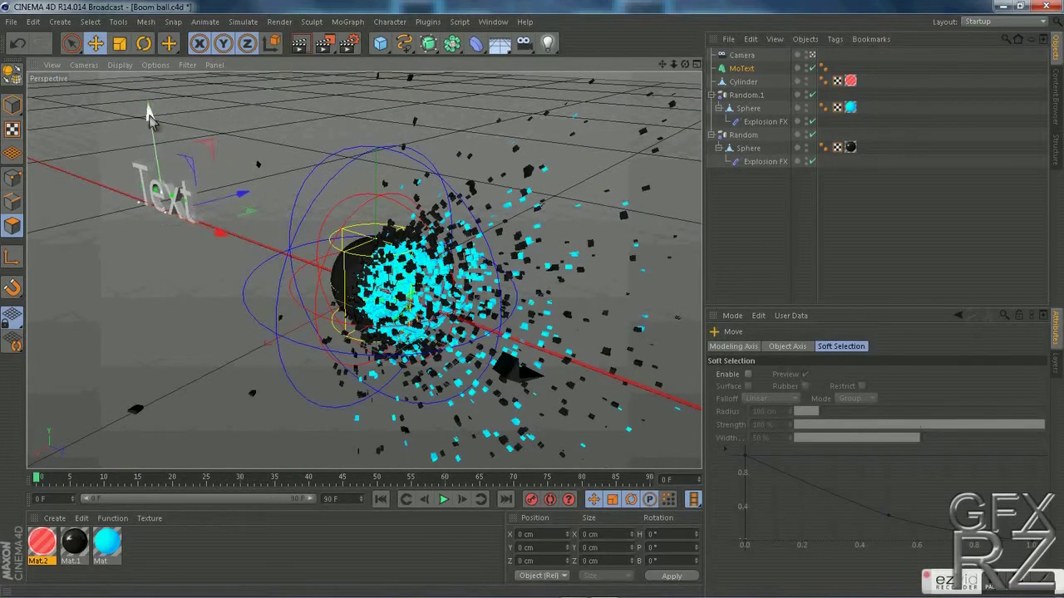
pyautogui.moveTo(149, 117); pyautogui.dragTo(151, 119)
# - Change the MoText's wording to "Red" and its font to Airlock
pyautogui.click(752, 70)
pyautogui.moveTo(750, 407); pyautogui.dragTo(705, 408)
pyautogui.write('Red')
pyautogui.click(875, 391)
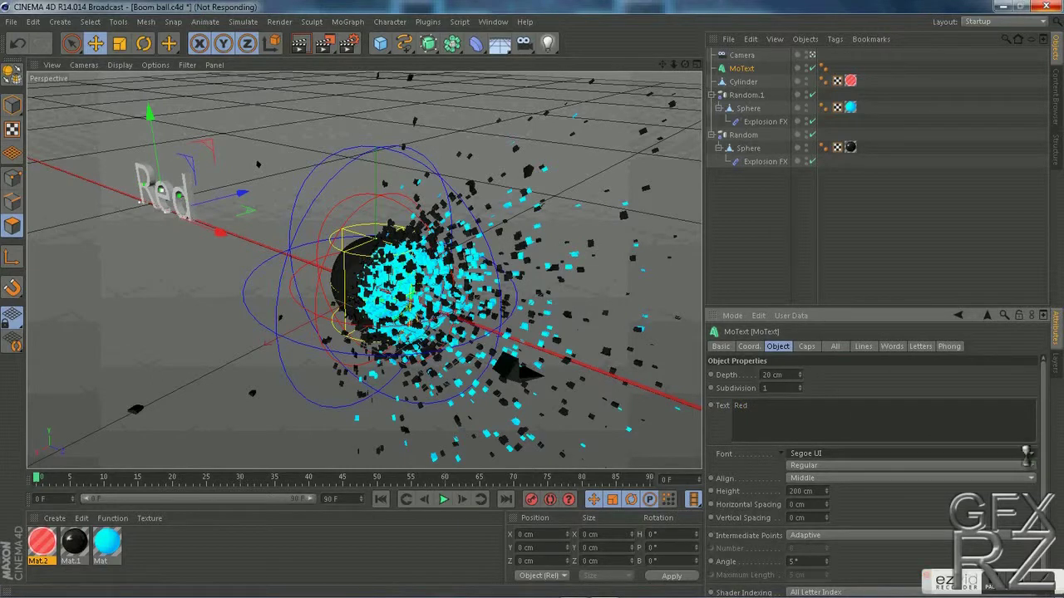
pyautogui.click(1029, 457)
pyautogui.moveTo(1030, 459); pyautogui.dragTo(1032, 33)
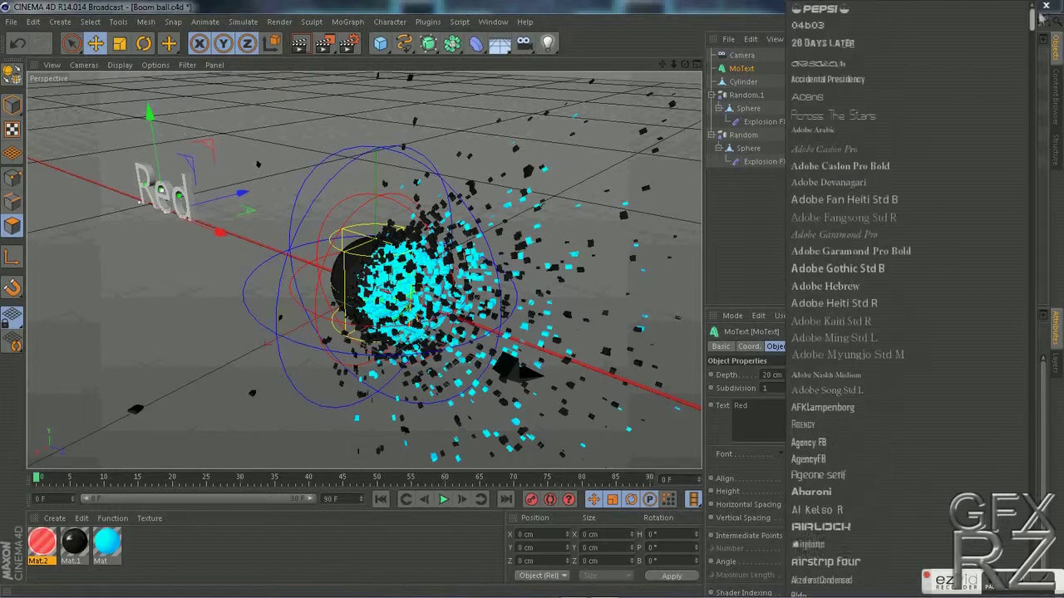
pyautogui.click(818, 63)
# - Scale the "Red" text down to a height of 146.6 cm and shift it vertically about 4.9 cm toward the beam
pyautogui.press('t')
pyautogui.moveTo(158, 212); pyautogui.dragTo(133, 213)
pyautogui.press('e')
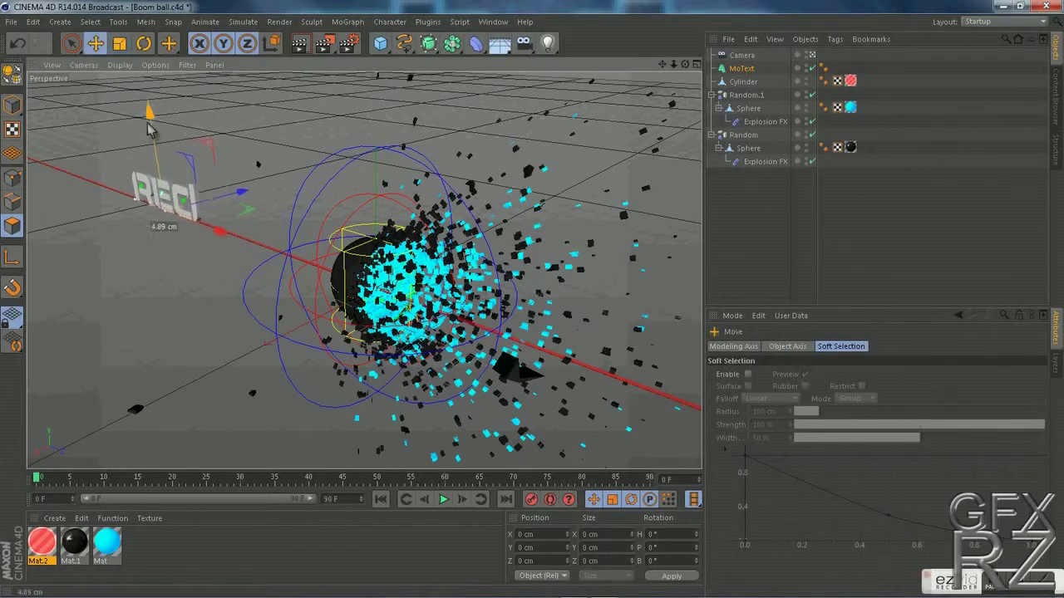
# - Duplicate the "Red" text and change the copy's wording to "Zone"
pyautogui.click(745, 71)
pyautogui.hotkey('ctrl', 'c')
pyautogui.hotkey('ctrl', 'v')
pyautogui.moveTo(749, 406); pyautogui.dragTo(734, 406)
pyautogui.write('Zone')
pyautogui.click(748, 57)
# - Position the "Zone" text below the beam between "Red" and the sphere, and nudge the "Red" text in depth
pyautogui.moveTo(219, 230); pyautogui.dragTo(288, 256)
pyautogui.moveTo(219, 138); pyautogui.dragTo(219, 171)
pyautogui.moveTo(288, 292); pyautogui.dragTo(324, 308)
pyautogui.moveTo(249, 183); pyautogui.dragTo(249, 190)
pyautogui.moveTo(327, 256); pyautogui.dragTo(323, 257)
pyautogui.click(742, 81)
pyautogui.moveTo(244, 191); pyautogui.dragTo(242, 191)
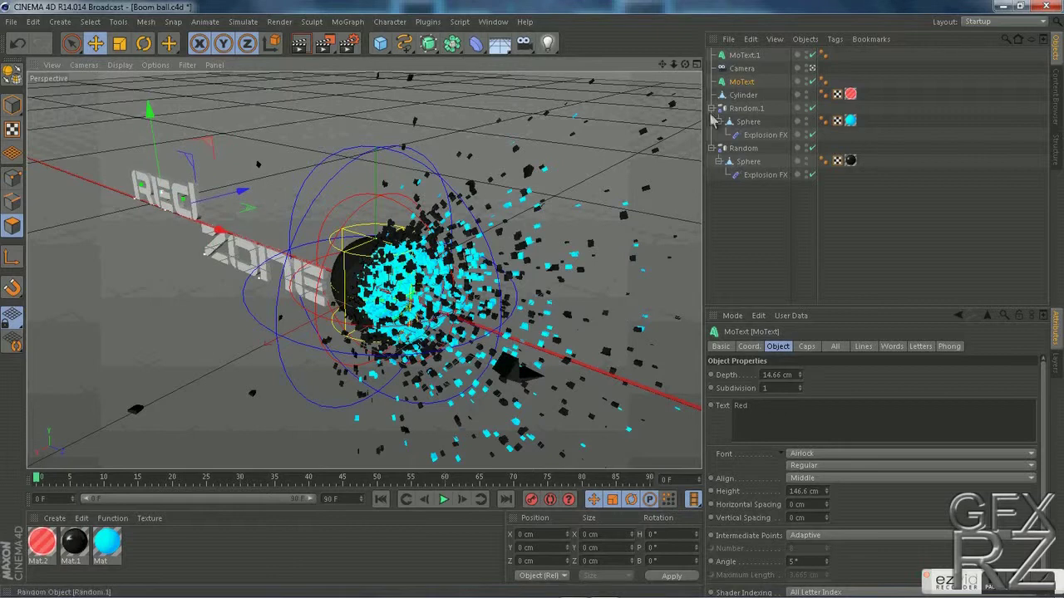
# - Duplicate the "Red" text to the near side of the sphere, change its wording to "GFX", and render the view
pyautogui.hotkey('ctrl', 'c')
pyautogui.hotkey('ctrl', 'v')
pyautogui.moveTo(219, 230); pyautogui.dragTo(660, 392)
pyautogui.moveTo(749, 407); pyautogui.dragTo(589, 380)
pyautogui.write('GFX')
pyautogui.click(816, 226)
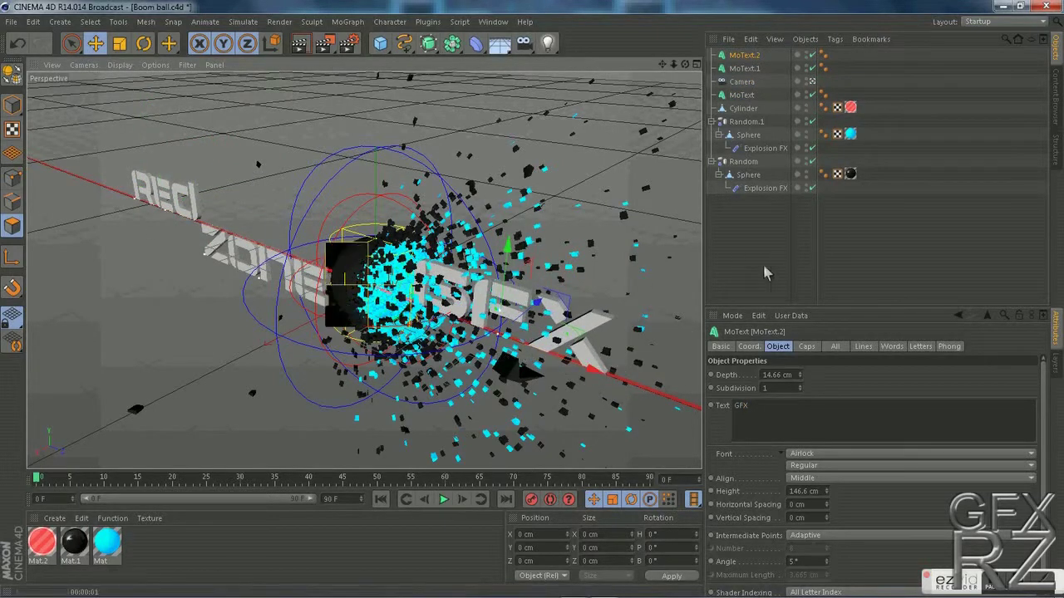
pyautogui.hotkey('ctrl', 'r')
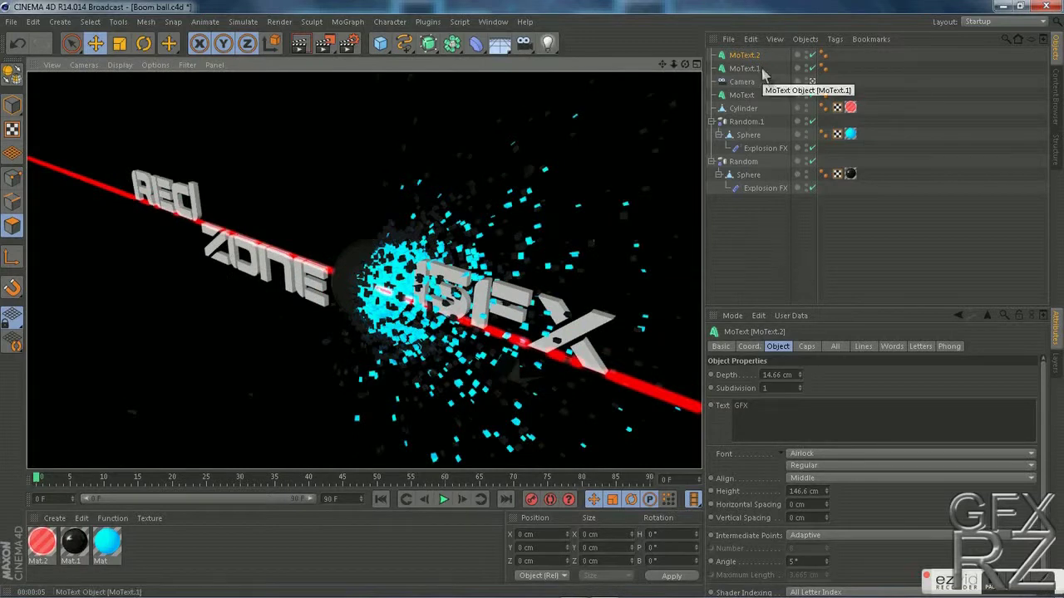
# - Set both the start and end caps of the "Red" text to Fillet Cap
pyautogui.click(763, 74)
pyautogui.click(742, 95)
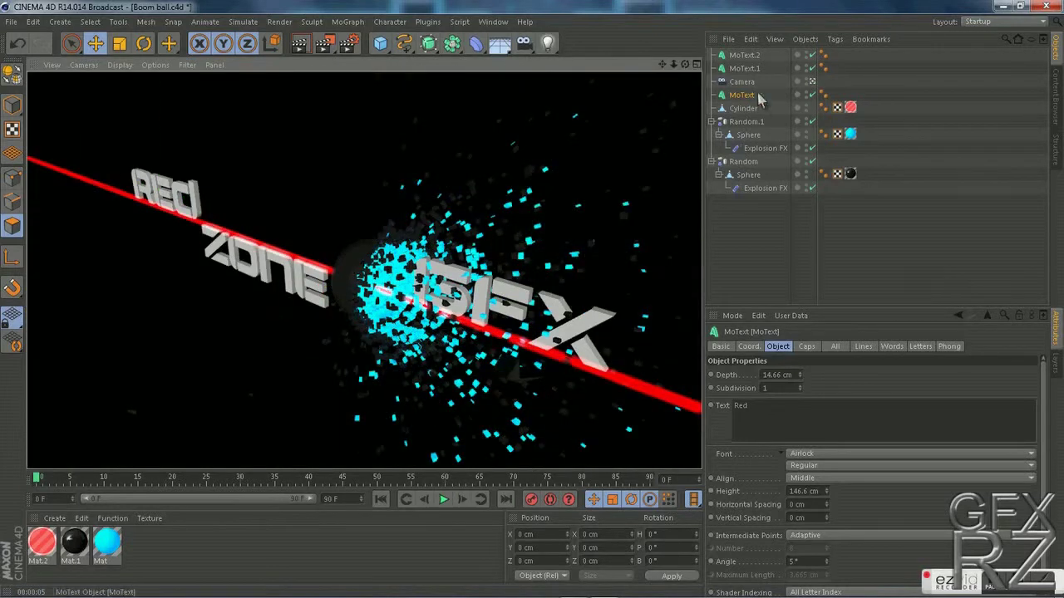
pyautogui.click(757, 96)
pyautogui.click(805, 347)
pyautogui.click(788, 375)
pyautogui.click(785, 428)
pyautogui.click(786, 414)
pyautogui.click(787, 467)
# - Set the start and end caps of the "Zone" and "GFX" texts to Fillet Cap
pyautogui.click(751, 69)
pyautogui.click(798, 374)
pyautogui.click(794, 427)
pyautogui.click(800, 414)
pyautogui.click(794, 467)
pyautogui.click(748, 55)
pyautogui.click(801, 374)
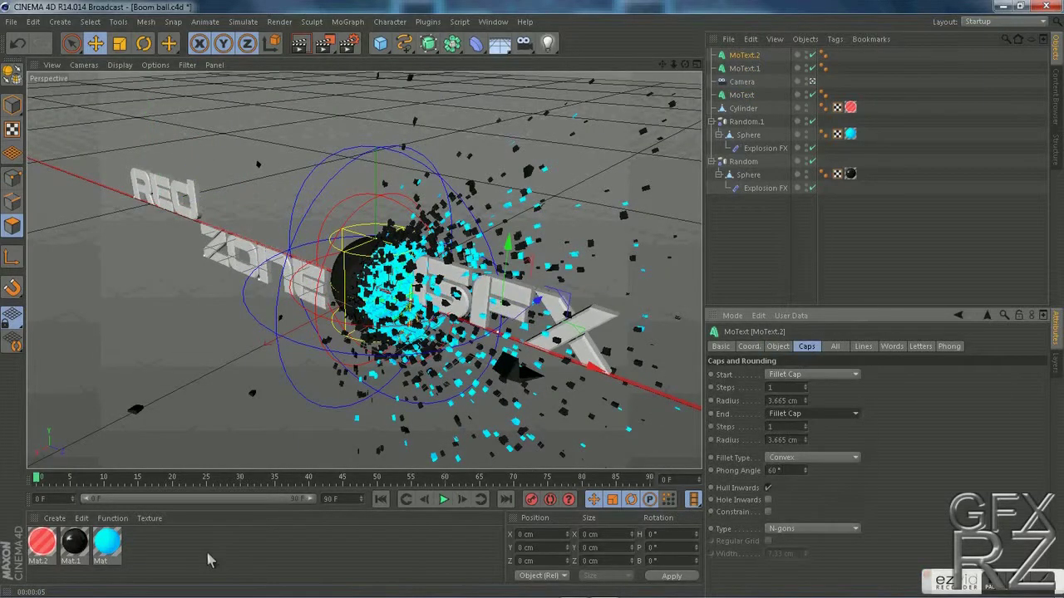
# - Apply the black material once and the blue material twice to each of the three text objects
pyautogui.moveTo(75, 542); pyautogui.dragTo(745, 68)
pyautogui.moveTo(75, 542); pyautogui.dragTo(745, 55)
pyautogui.moveTo(107, 541); pyautogui.dragTo(742, 95)
pyautogui.moveTo(108, 541); pyautogui.dragTo(745, 68)
pyautogui.moveTo(107, 542); pyautogui.dragTo(745, 55)
# - Restrict the blue textures on the "Red" and "Zone" texts to the rounding selections R1 and R2
pyautogui.click(822, 388)
pyautogui.click(864, 94)
pyautogui.click(791, 389)
pyautogui.write('R1')
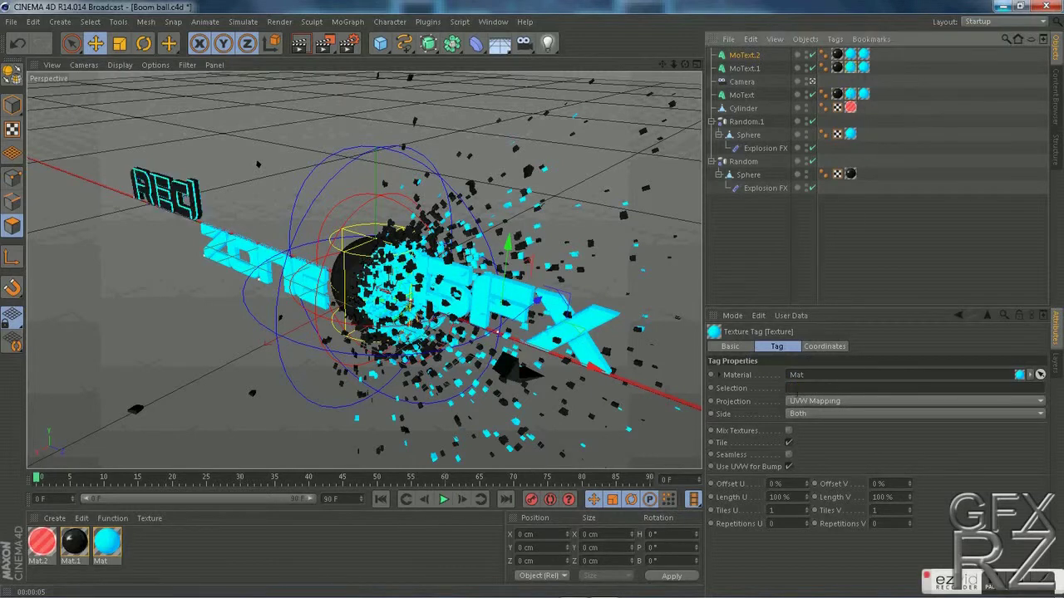
pyautogui.click(864, 68)
pyautogui.click(798, 388)
pyautogui.write('R2')
# - Restrict the two blue textures on the "GFX" text to R1 and R2, and render the view
pyautogui.click(850, 54)
pyautogui.click(798, 389)
pyautogui.write('R1')
pyautogui.click(863, 55)
pyautogui.click(798, 389)
pyautogui.click(839, 264)
pyautogui.click(300, 44)
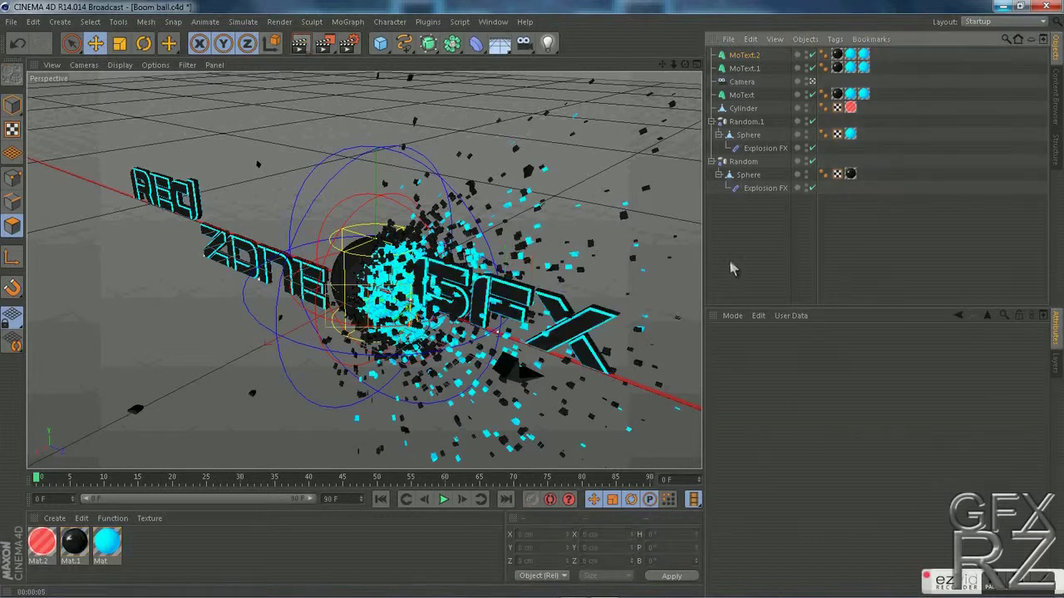
# - Change the beam material's color to blue, R 0, G 21, B 255
pyautogui.doubleClick(41, 542)
pyautogui.click(350, 145)
pyautogui.click(391, 89)
pyautogui.moveTo(356, 98)
pyautogui.mouseDown()
pyautogui.moveTo(342, 124)
pyautogui.moveTo(359, 95)
pyautogui.mouseUp()
pyautogui.click(328, 201)
# - Change the beam material's luminance color to blue as well and render the view
pyautogui.click(228, 254)
pyautogui.click(352, 144)
pyautogui.click(390, 88)
pyautogui.click(327, 200)
pyautogui.click(573, 86)
pyautogui.click(300, 44)
pyautogui.hotkey('ctrl', 'r')
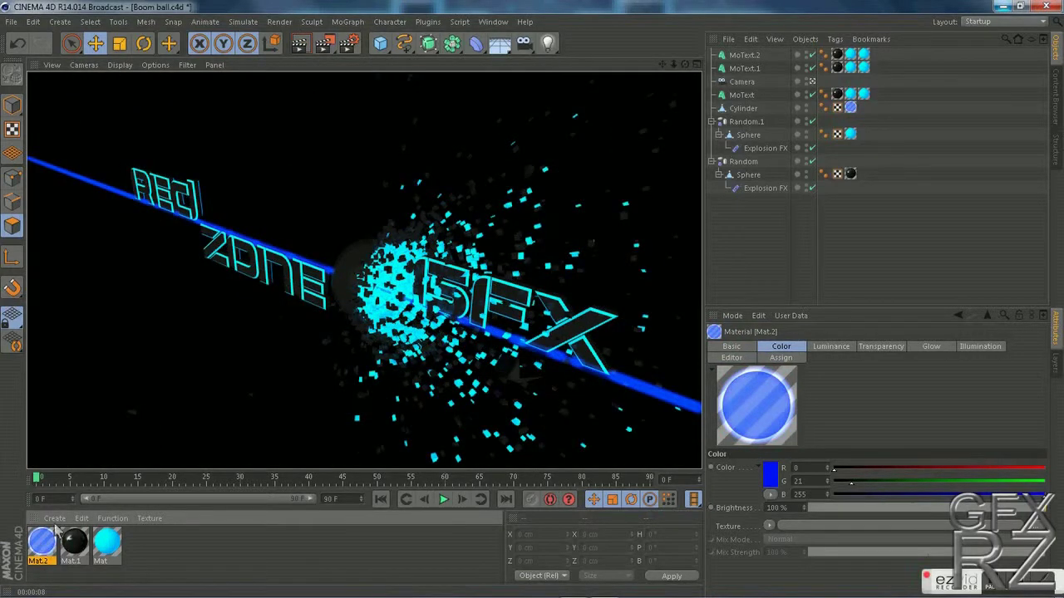
# - Set the render's save format to PNG without interlacing, and go through the anti-aliasing and options settings
pyautogui.click(846, 285)
pyautogui.click(349, 44)
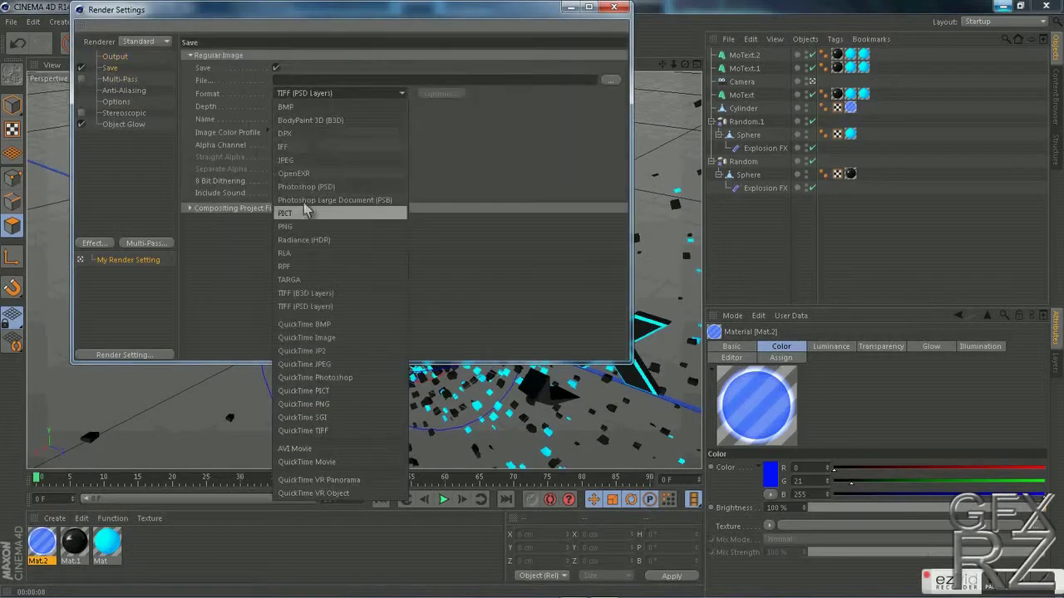
pyautogui.click(308, 208)
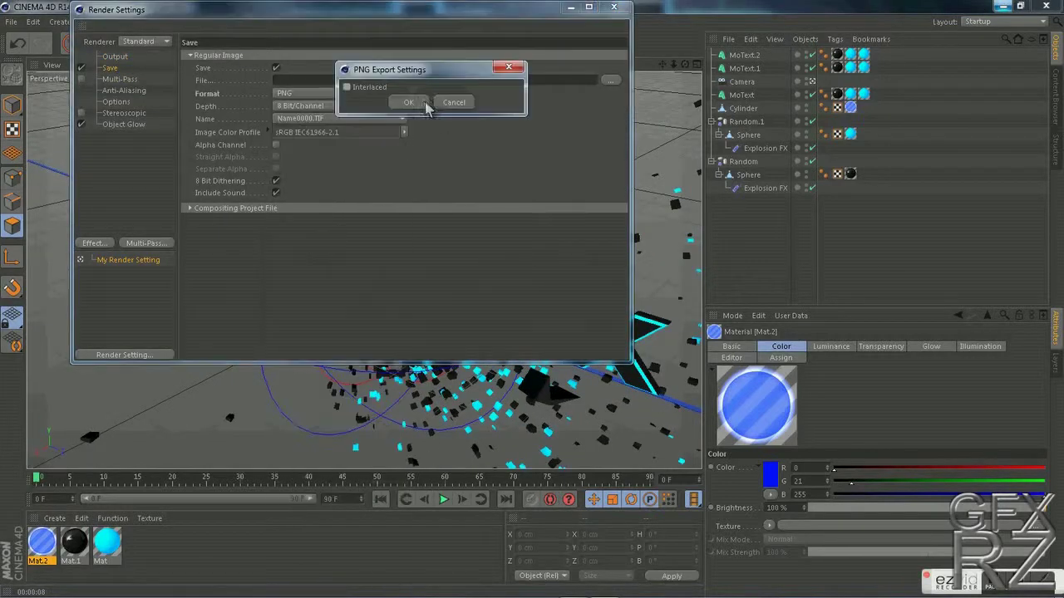
pyautogui.click(120, 81)
pyautogui.click(133, 90)
pyautogui.click(125, 102)
pyautogui.click(128, 114)
# - Add two more effects to the render settings and close them
pyautogui.click(95, 243)
pyautogui.click(143, 304)
pyautogui.click(95, 244)
pyautogui.click(154, 351)
pyautogui.click(614, 8)
# - Render the finished scene to the Picture Viewer
pyautogui.click(328, 47)
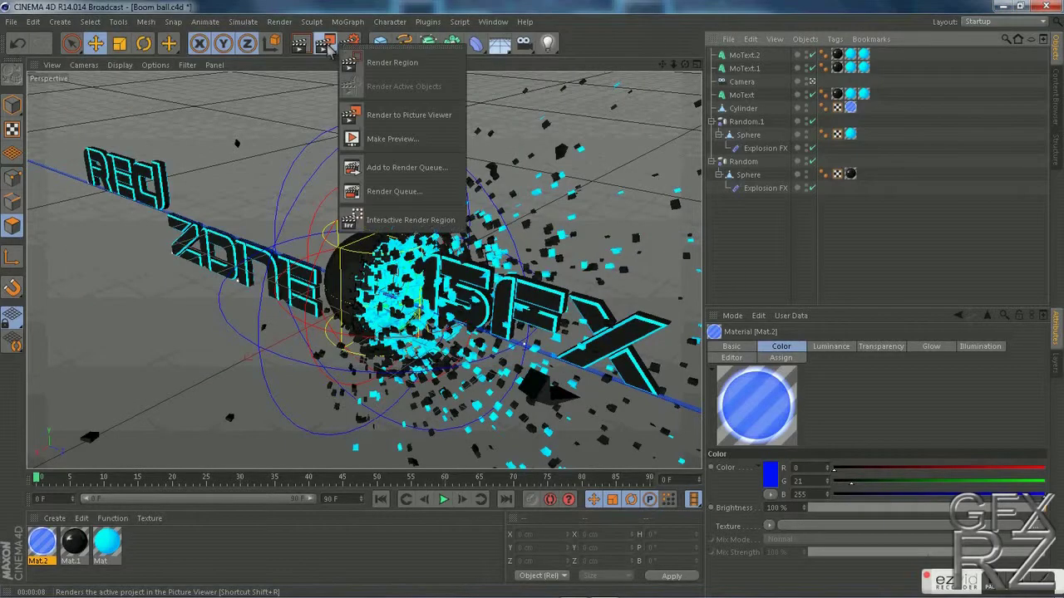
pyautogui.click(399, 115)
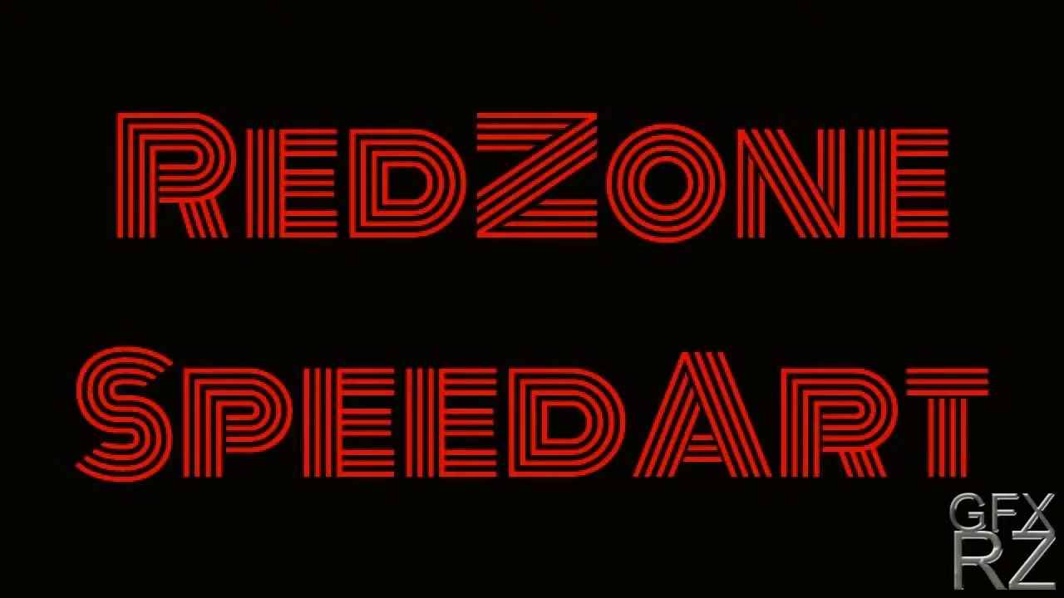